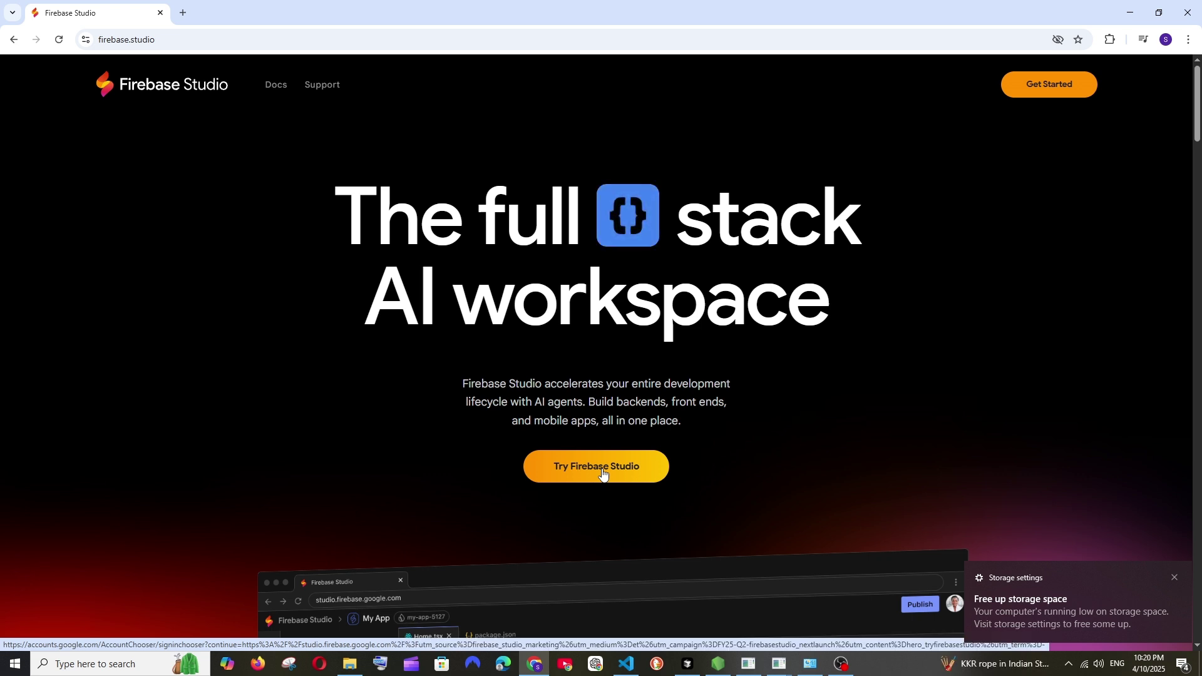
Step: Start a new workspace and browse Backend, AI & ML and Database templates, landing on Mobile
{"action": "left_click", "coordinate": [602, 474]}
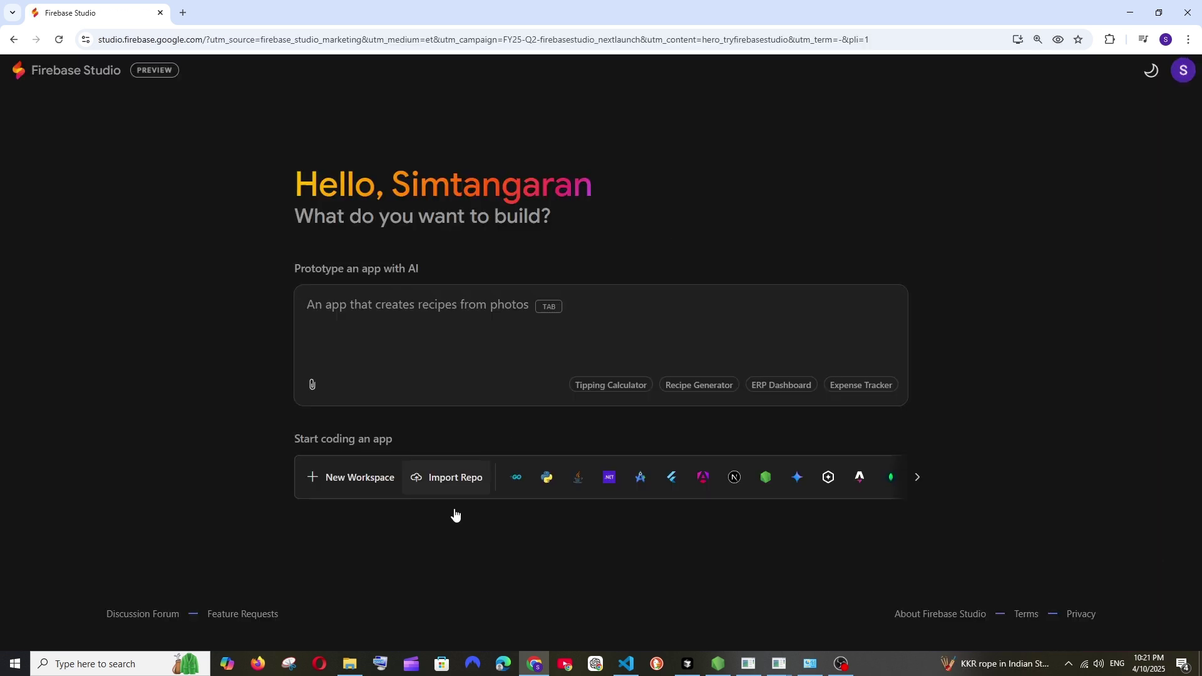
{"action": "left_click", "coordinate": [332, 487]}
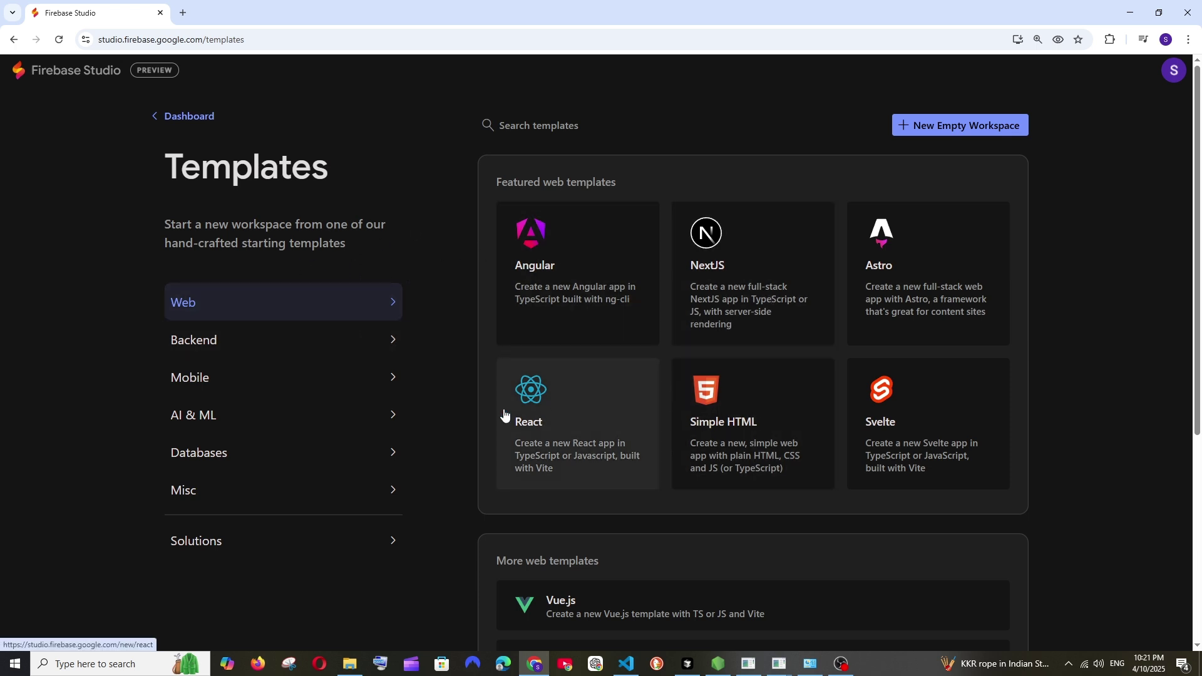
{"action": "left_click", "coordinate": [259, 343]}
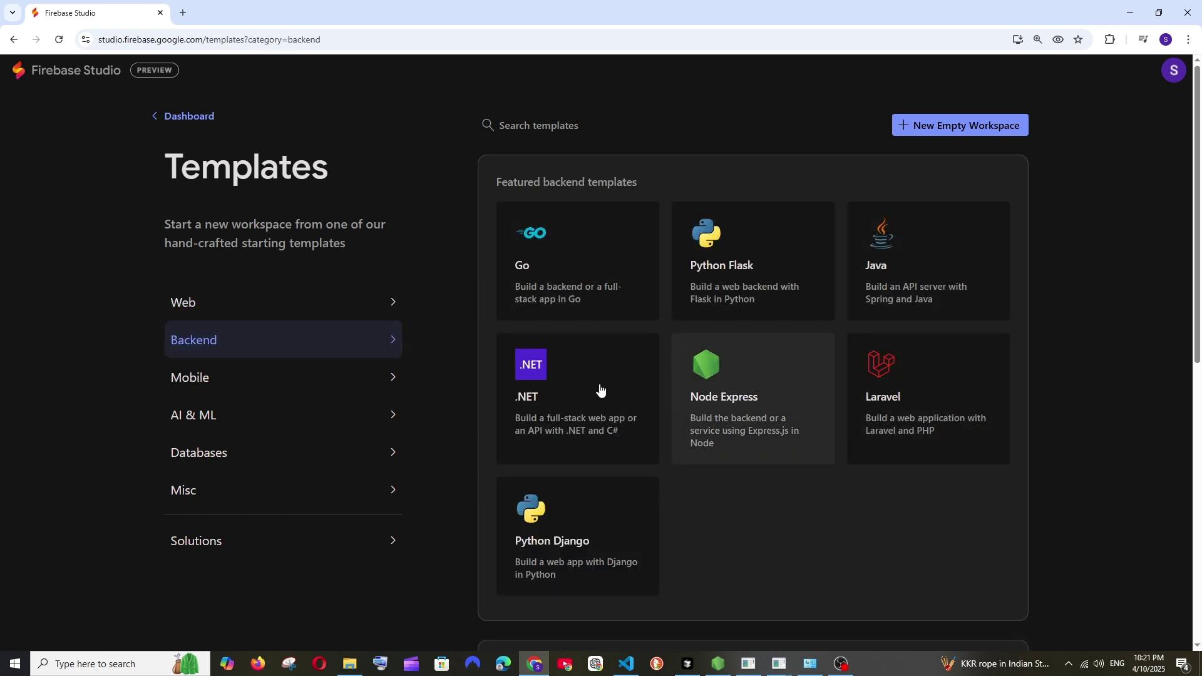
{"action": "left_click", "coordinate": [297, 389]}
{"action": "left_click", "coordinate": [277, 426]}
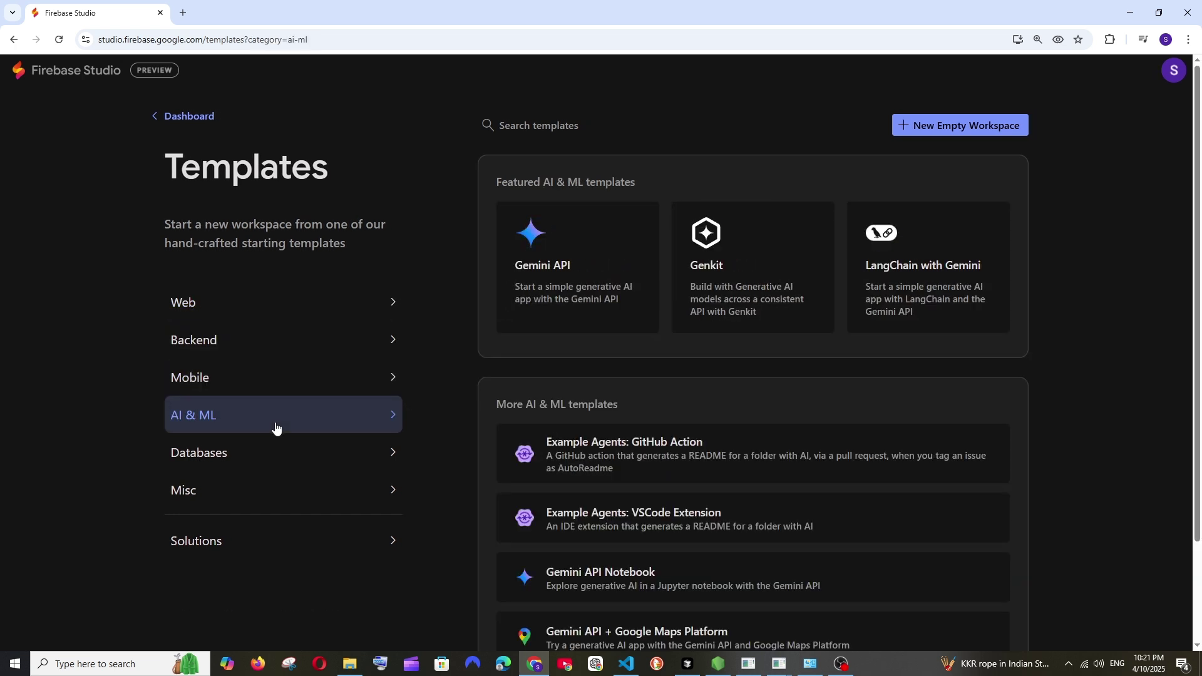
{"action": "left_click", "coordinate": [293, 462]}
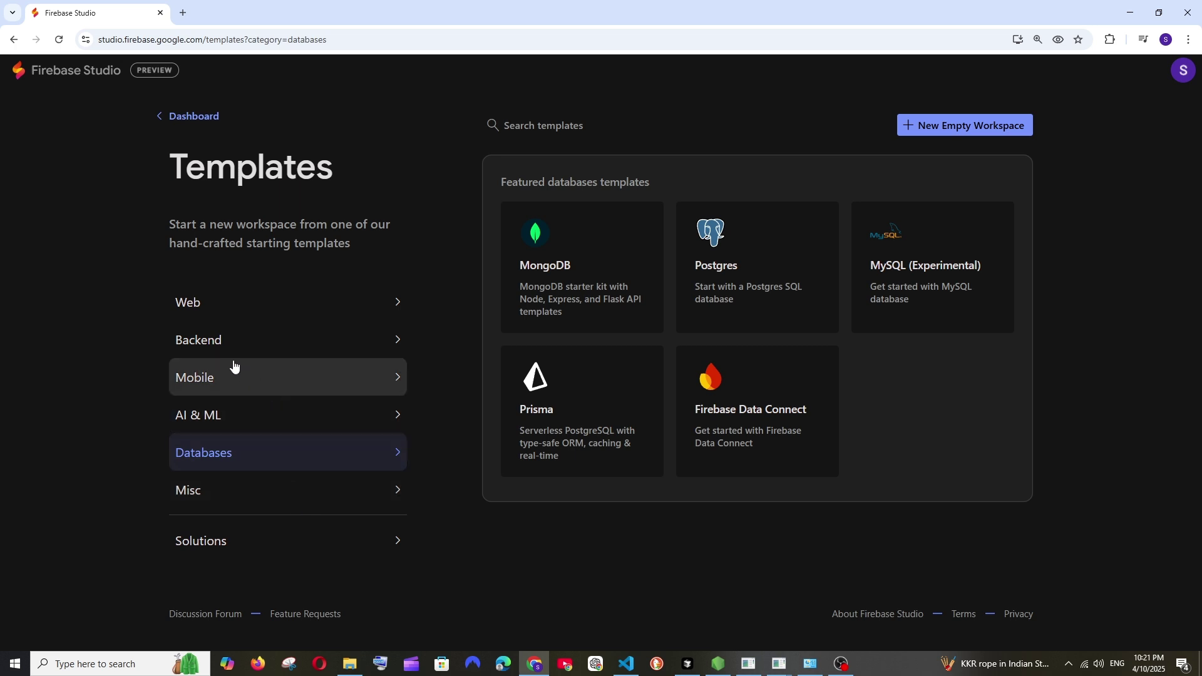
{"action": "left_click", "coordinate": [265, 388]}
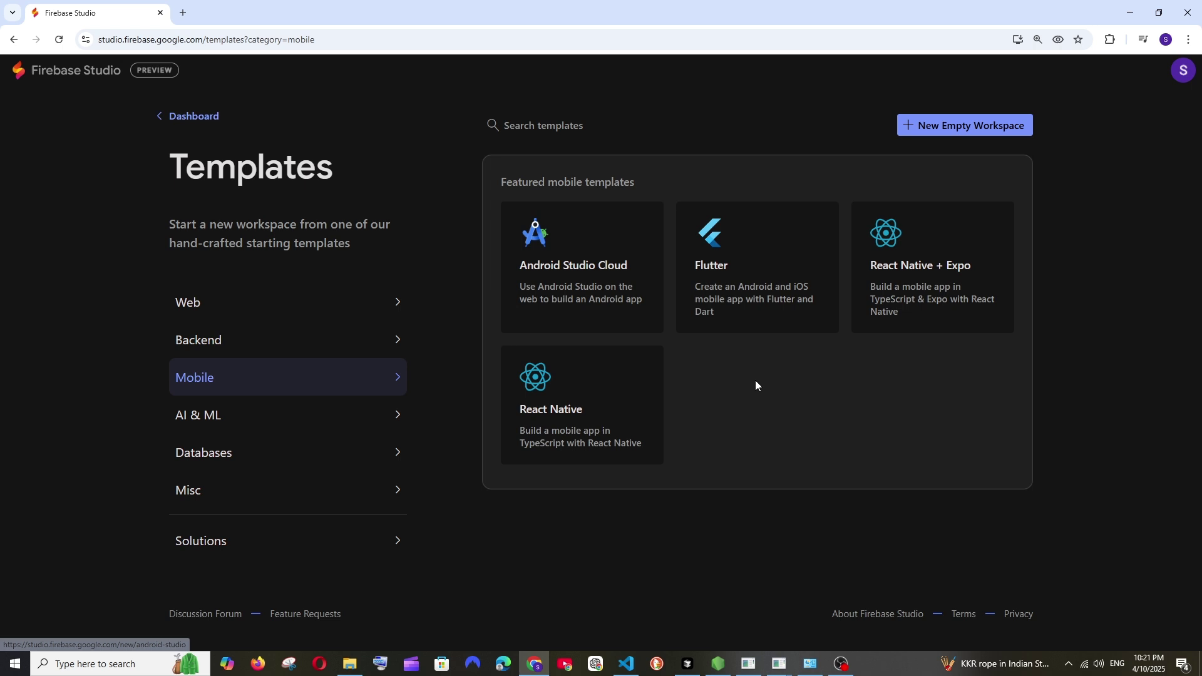
Step: Create the Flutter workspace 'no1' and watch its setup progress
{"action": "left_click", "coordinate": [754, 286]}
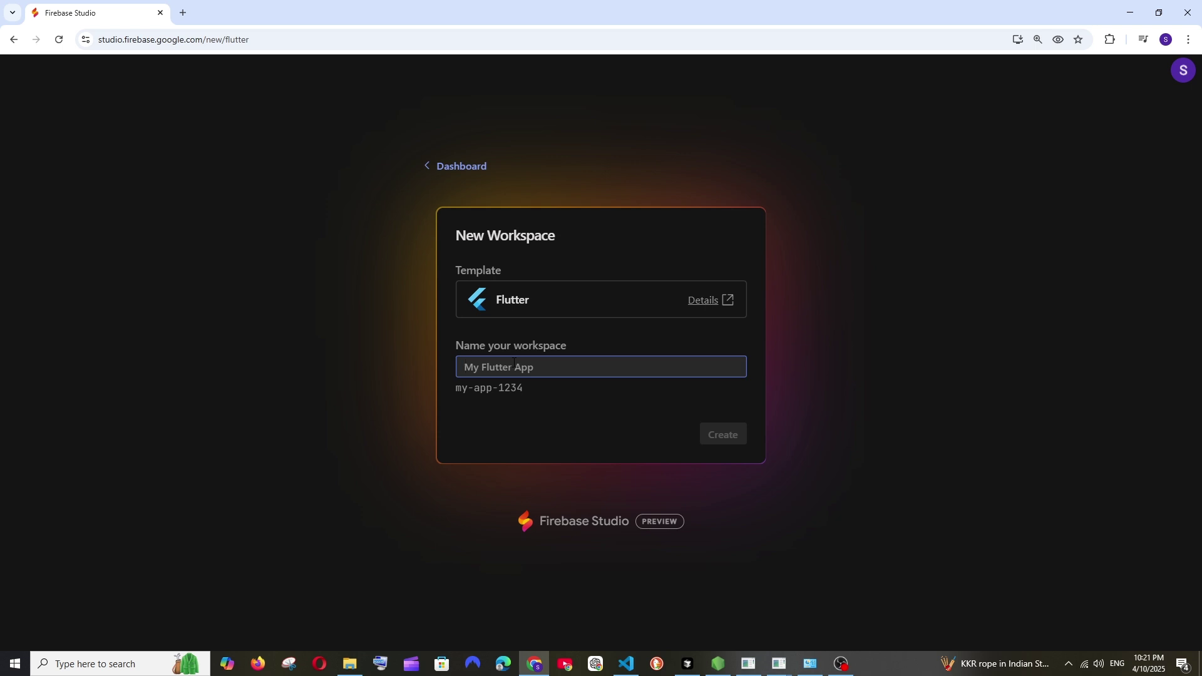
{"action": "type", "text": "no1"}
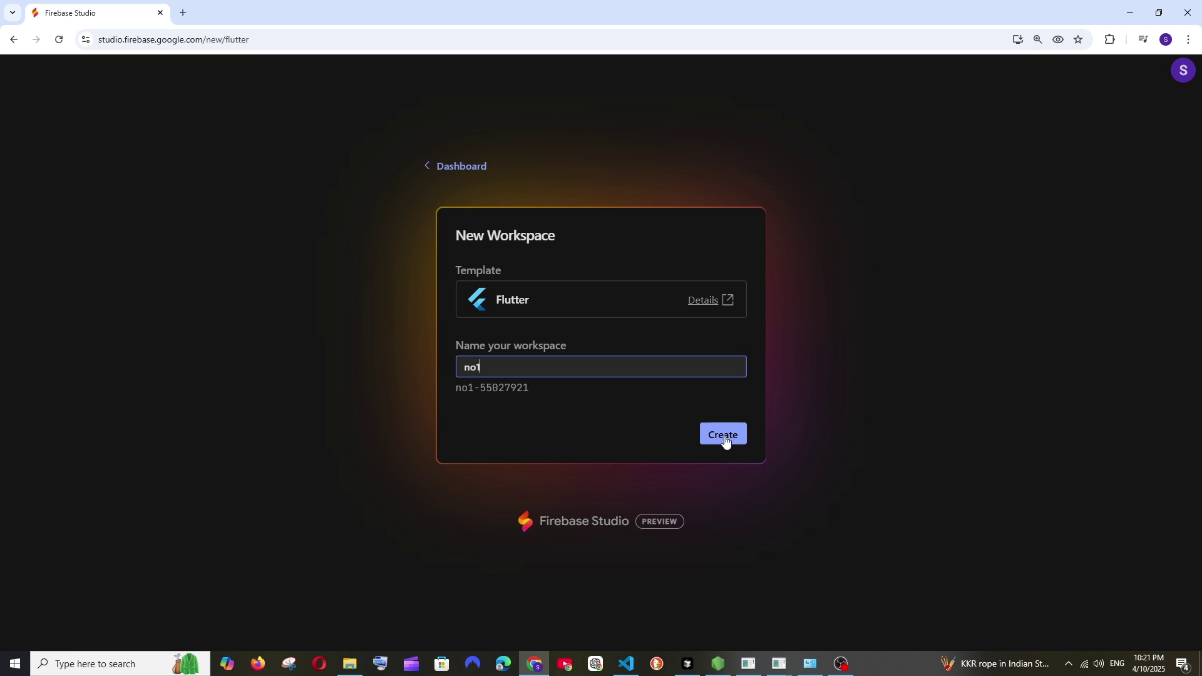
{"action": "left_click", "coordinate": [726, 440]}
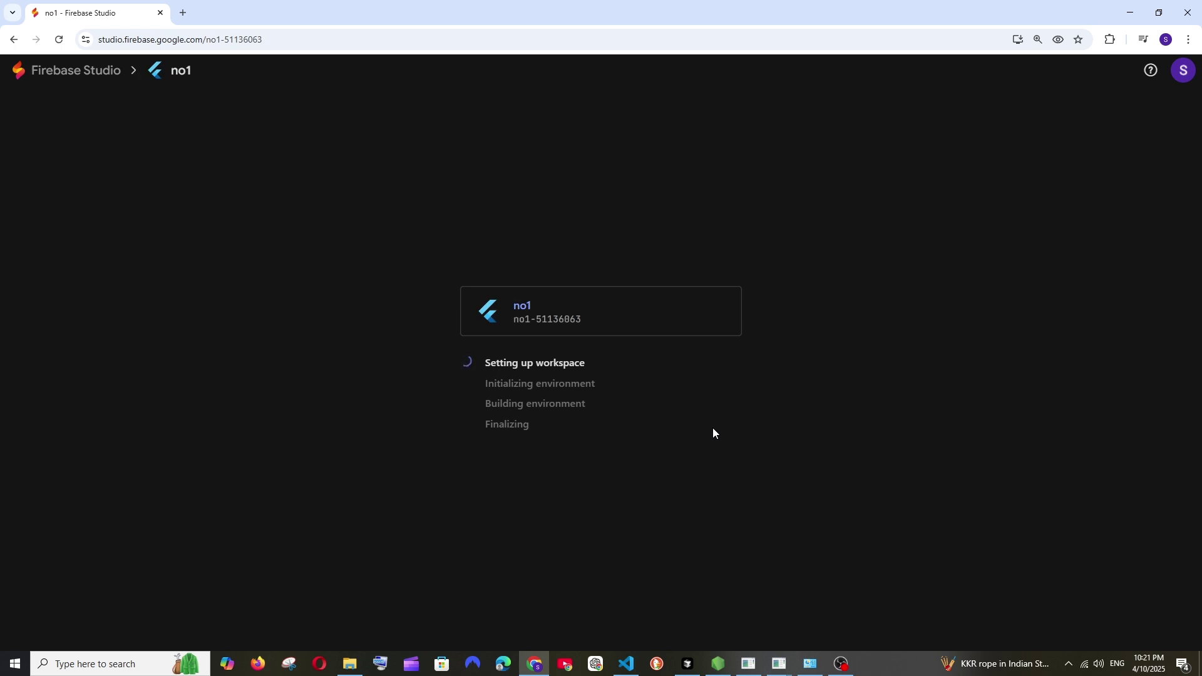
{"action": "key", "text": "ctrl+plus"}
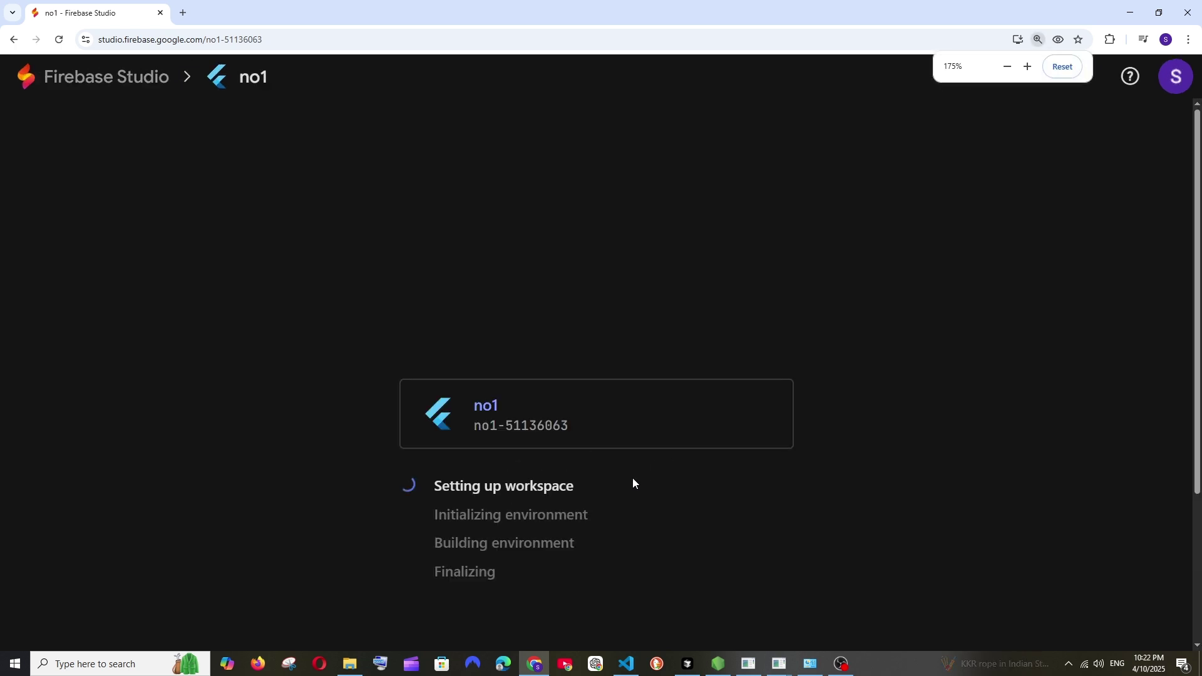
{"action": "key", "text": "ctrl+minus"}
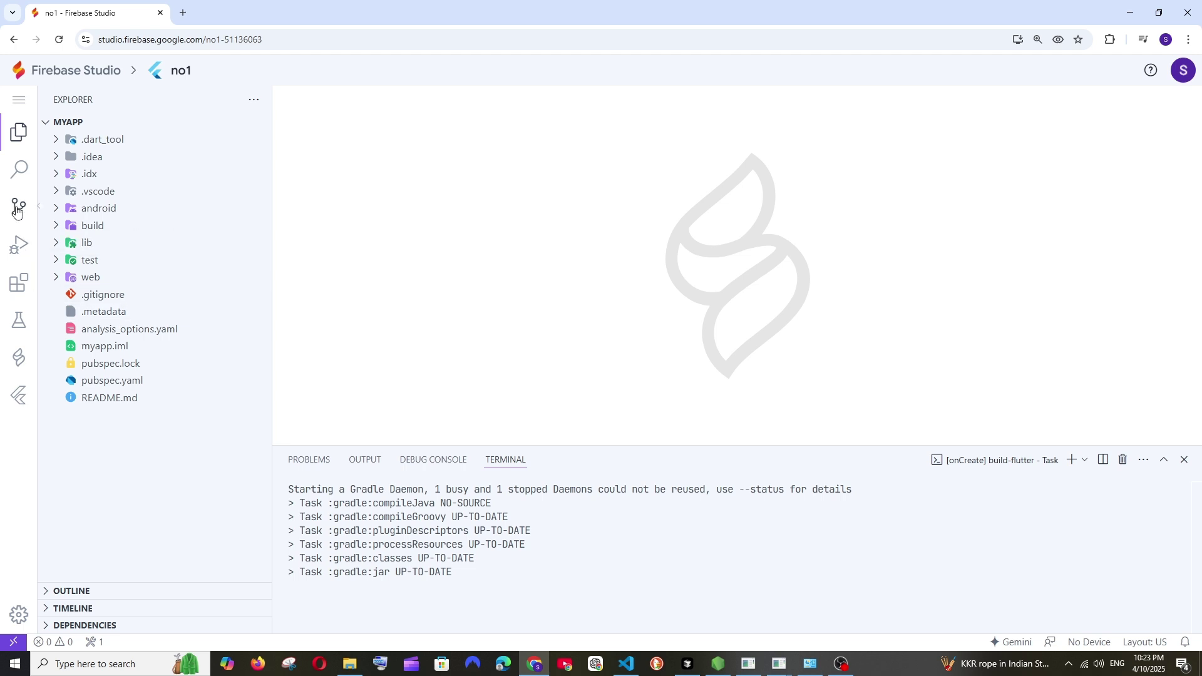
Step: Visit the Search, Extensions and Testing panels, ending on the Firebase Studio integrations panel
{"action": "left_click", "coordinate": [19, 169]}
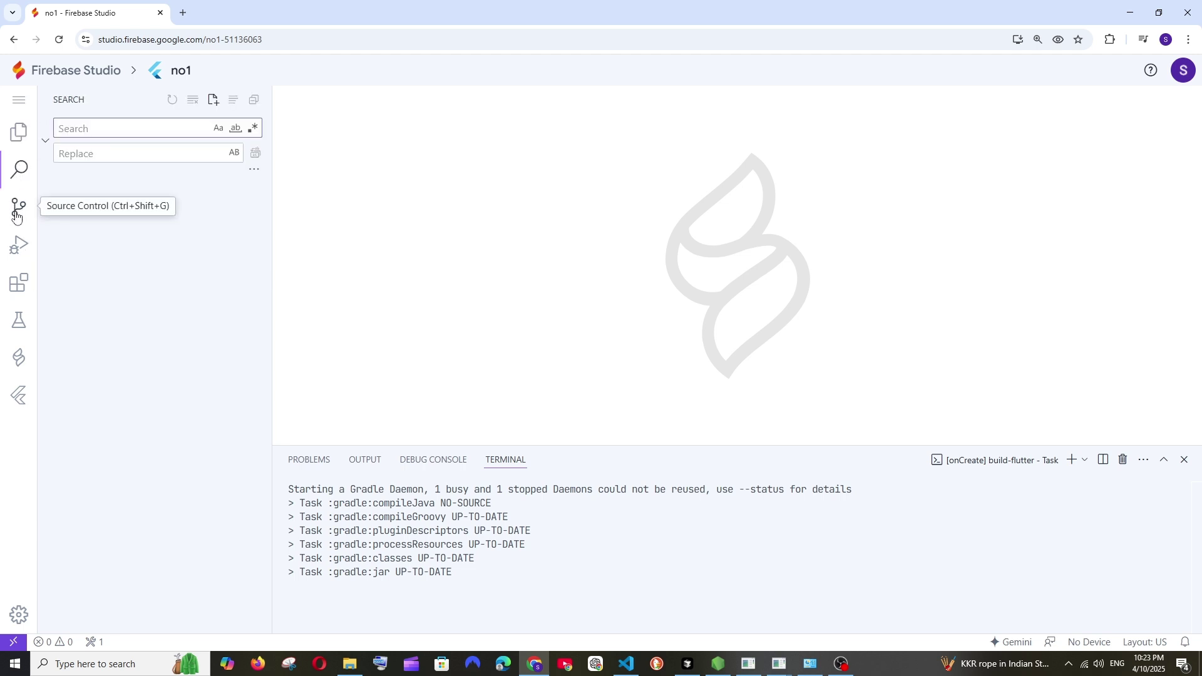
{"action": "left_click", "coordinate": [19, 282]}
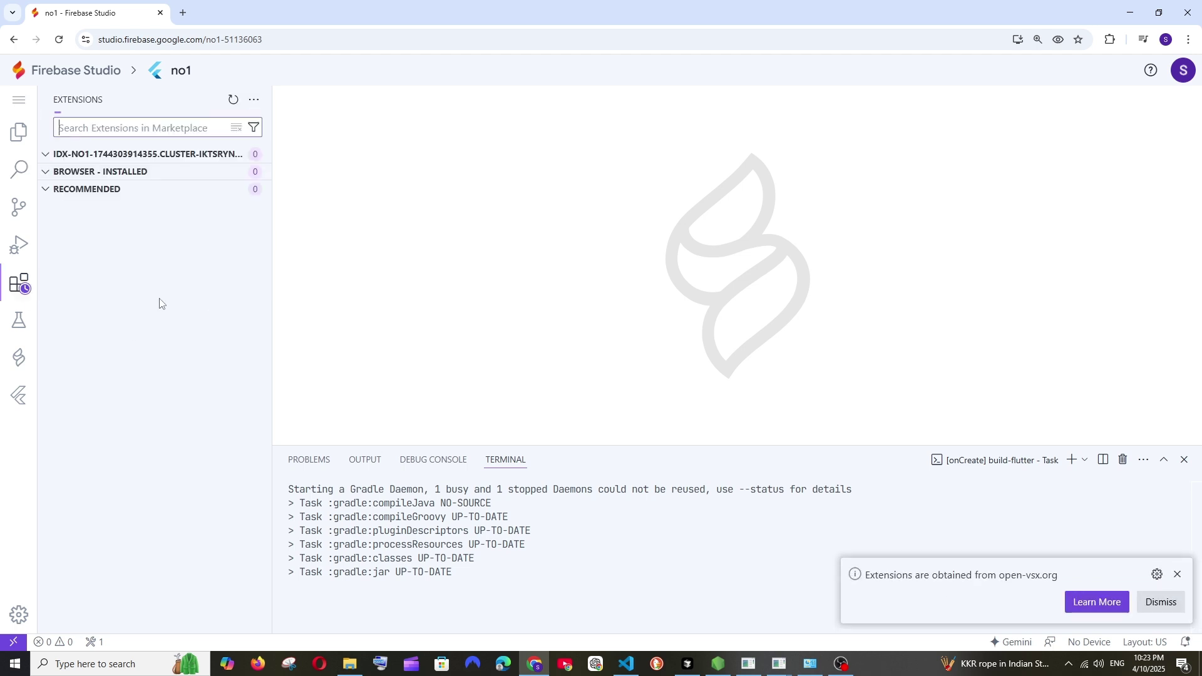
{"action": "left_click", "coordinate": [19, 320]}
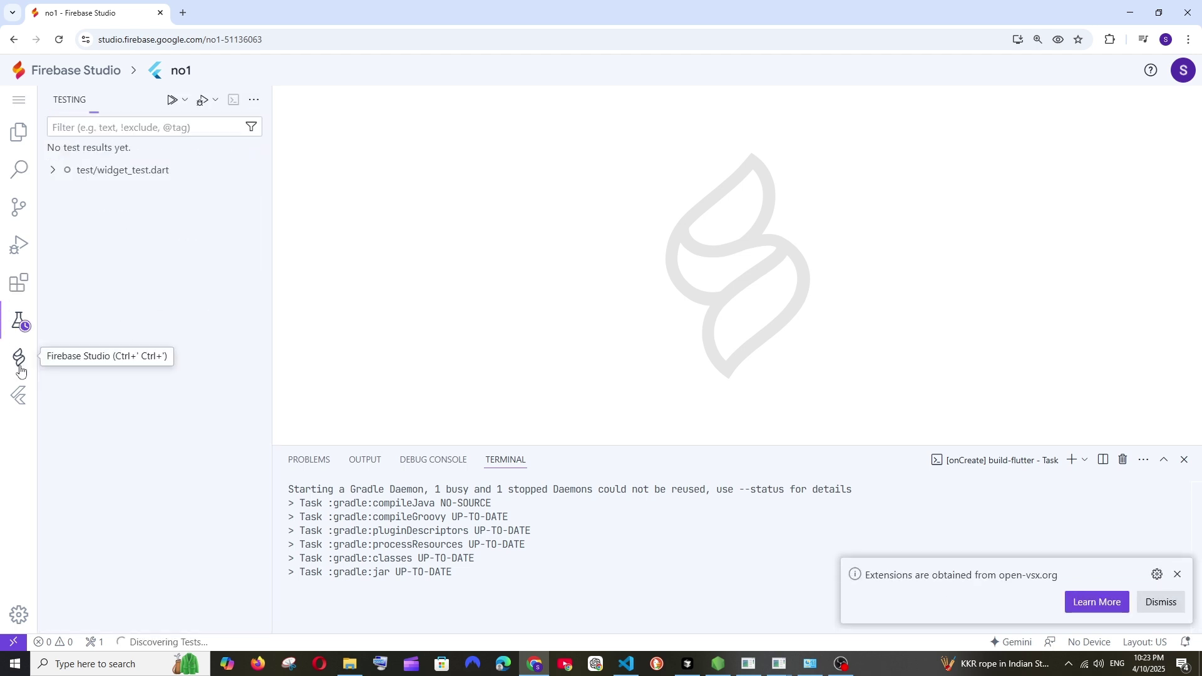
{"action": "left_click", "coordinate": [20, 368]}
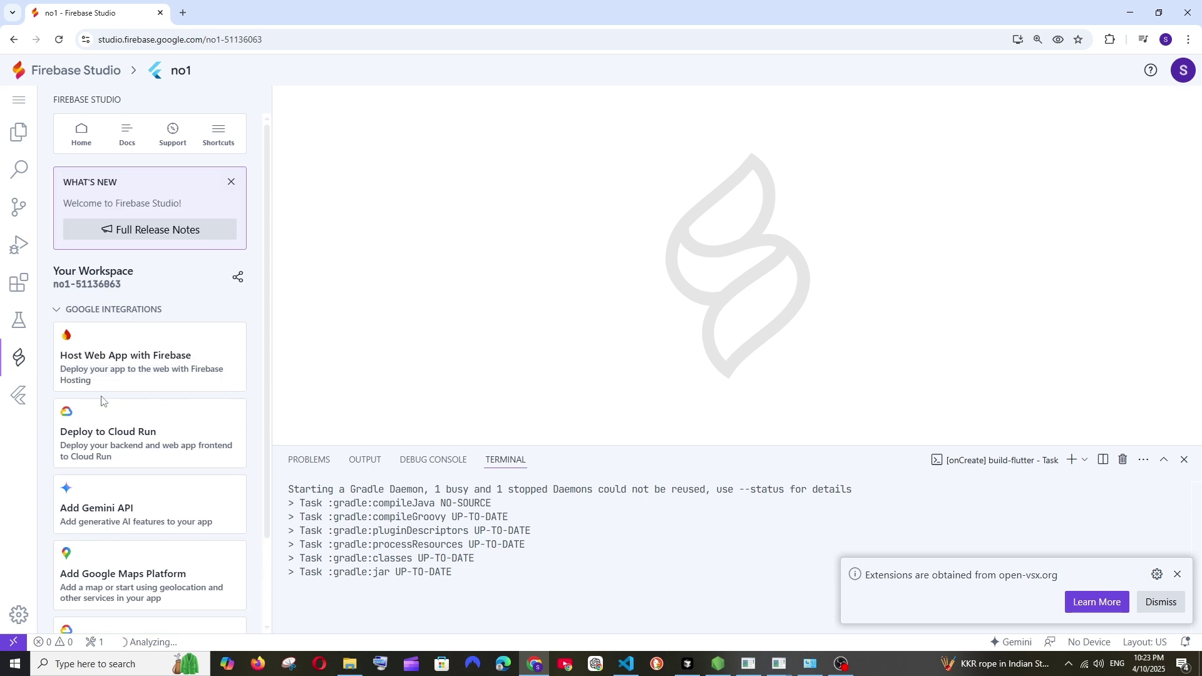
{"action": "scroll", "coordinate": [121, 353], "scroll_direction": "down", "scroll_amount": 2}
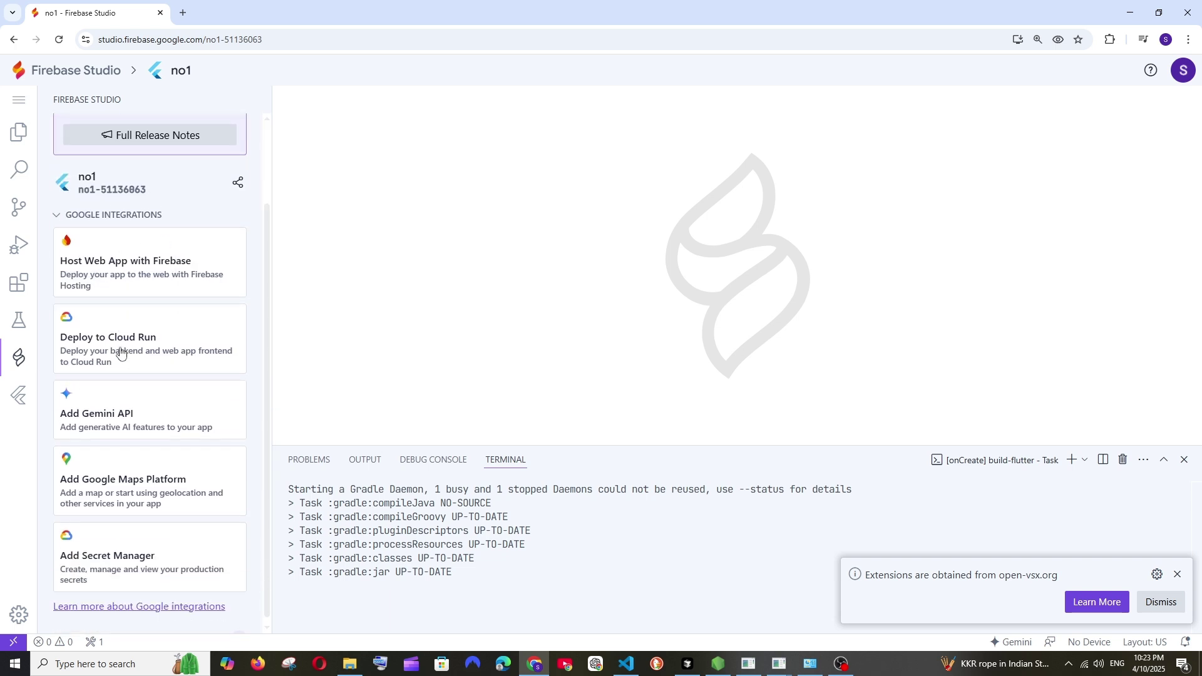
{"action": "scroll", "coordinate": [120, 354], "scroll_direction": "down", "scroll_amount": 1}
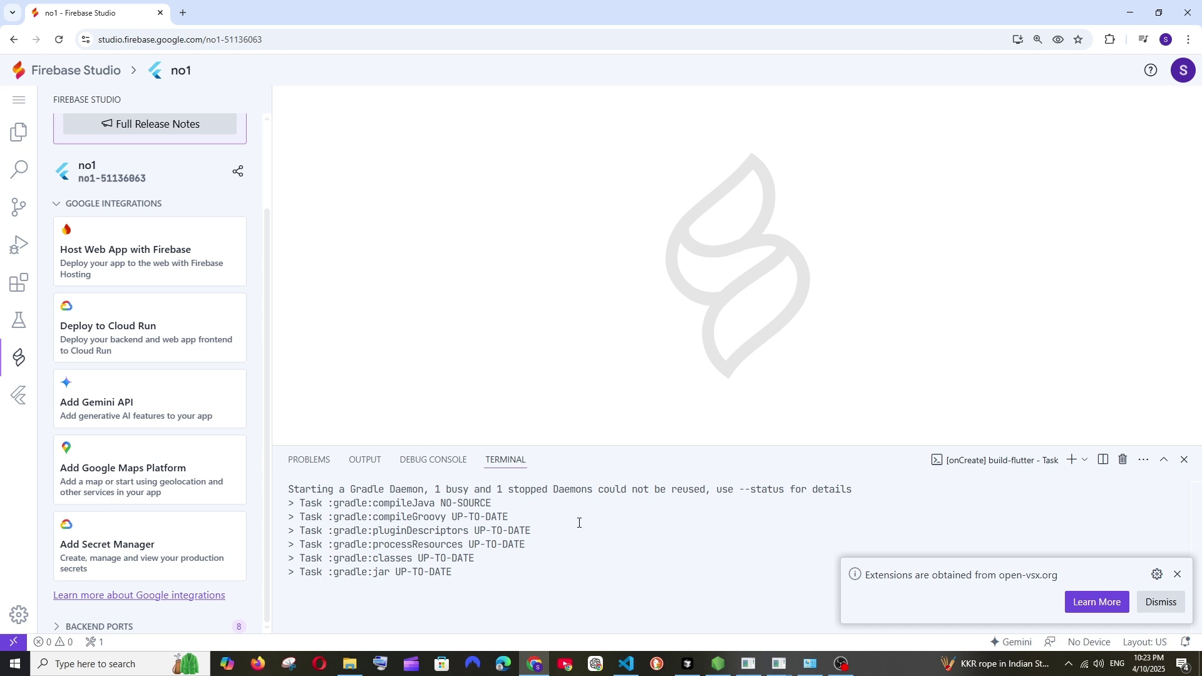
Step: Show the file tree, shrink the terminal, close the Web preview and keep waiting on the emulator
{"action": "left_click", "coordinate": [18, 132]}
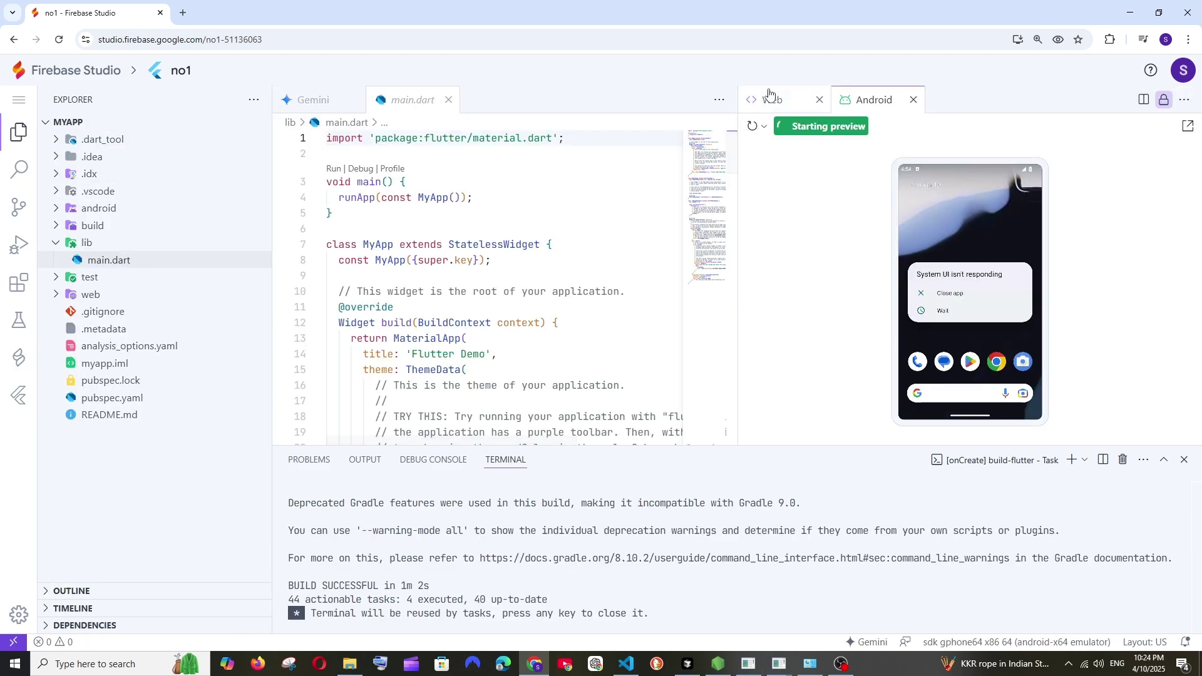
{"action": "left_click_drag", "start_coordinate": [535, 445], "coordinate": [535, 526]}
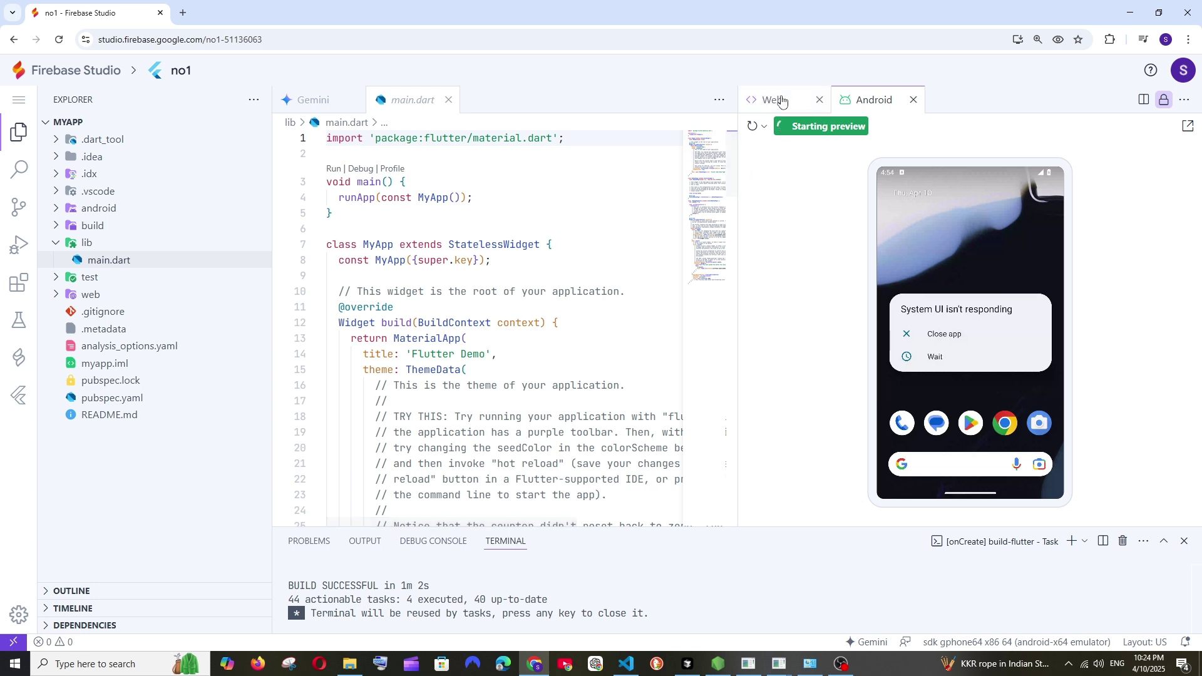
{"action": "left_click", "coordinate": [819, 100]}
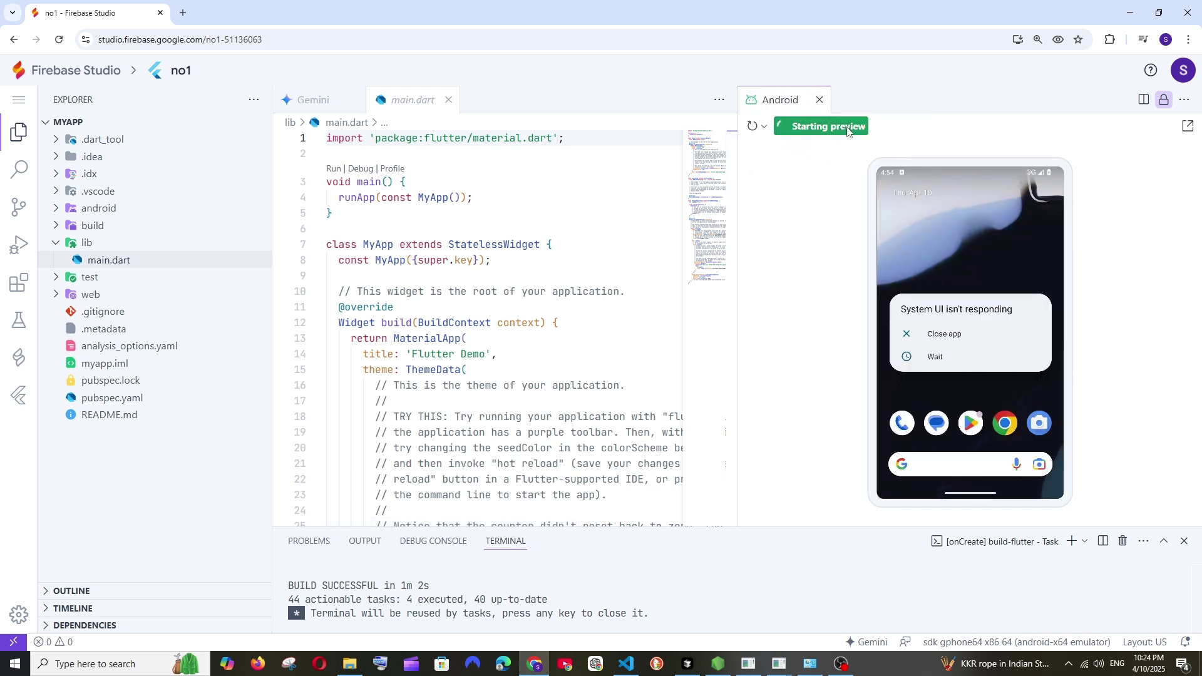
{"action": "left_click", "coordinate": [935, 357]}
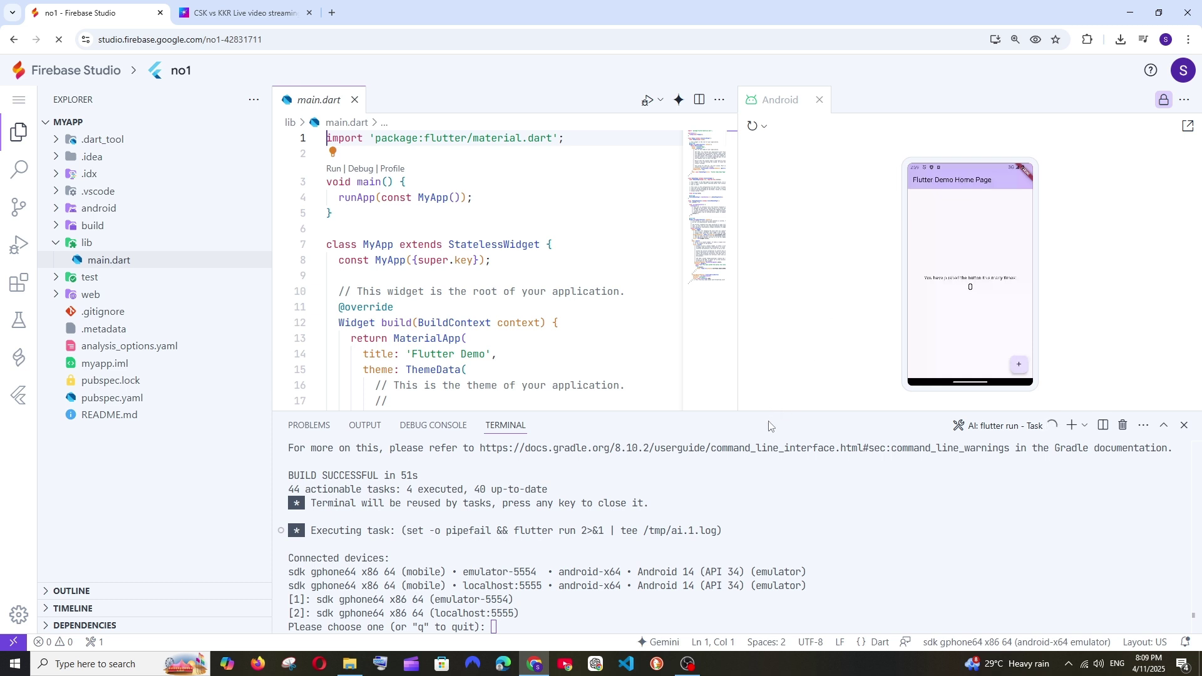
Step: Tap + once, then delete 'pushed' from the counter label in main.dart so it hot-reloads
{"action": "left_click_drag", "start_coordinate": [773, 410], "coordinate": [767, 567]}
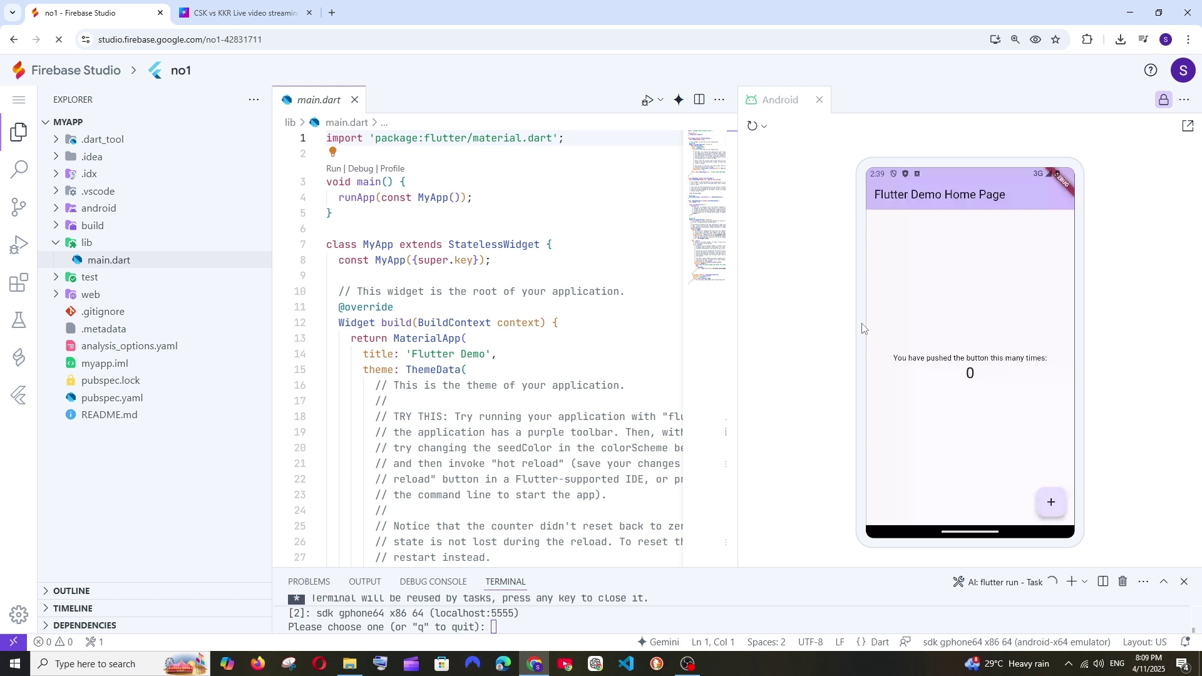
{"action": "left_click", "coordinate": [1048, 505]}
{"action": "scroll", "coordinate": [561, 376], "scroll_direction": "down", "scroll_amount": 2}
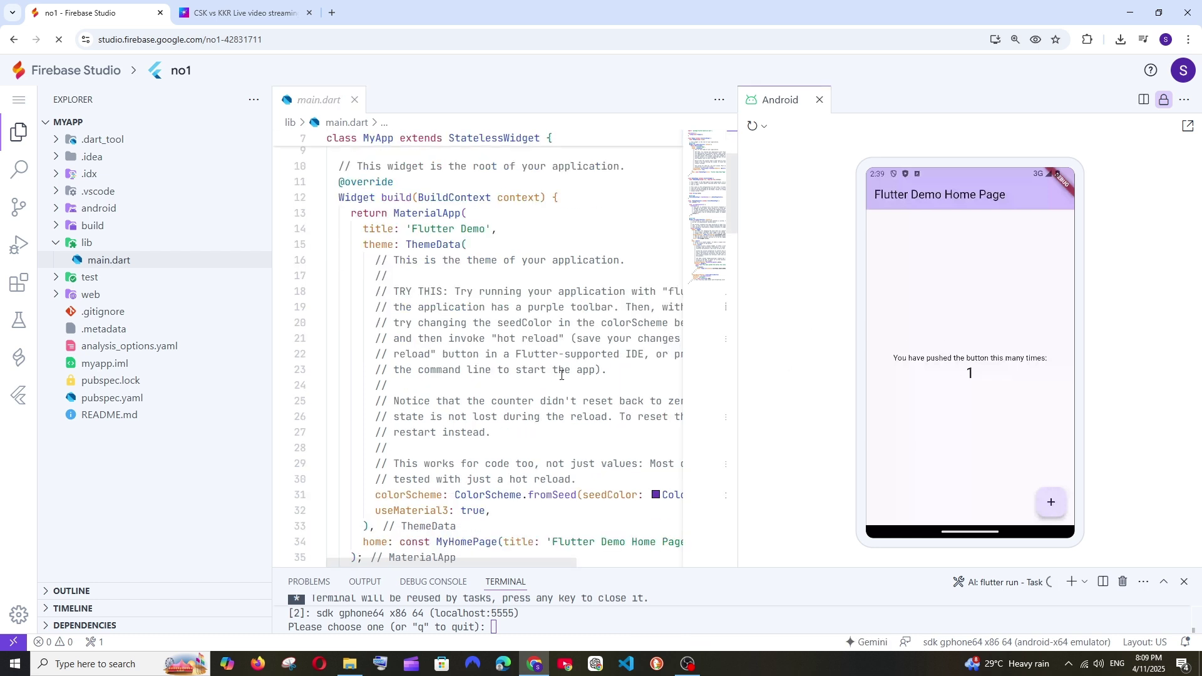
{"action": "scroll", "coordinate": [448, 376], "scroll_direction": "down", "scroll_amount": 3}
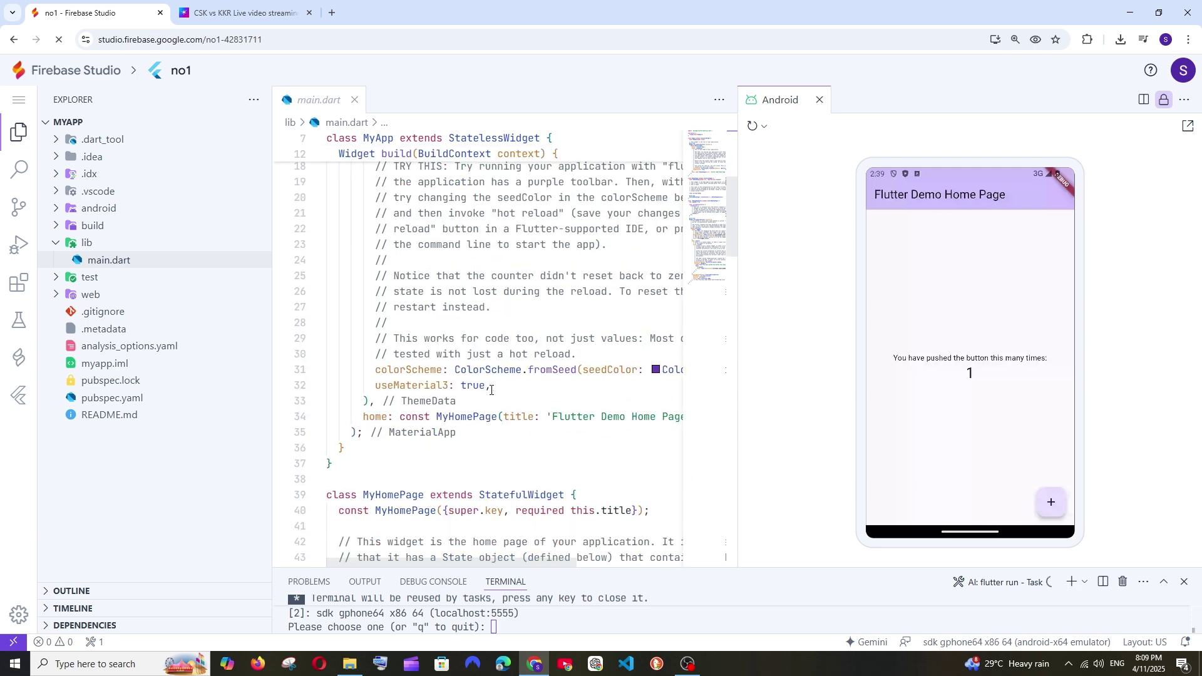
{"action": "scroll", "coordinate": [460, 386], "scroll_direction": "down", "scroll_amount": 3}
{"action": "scroll", "coordinate": [479, 395], "scroll_direction": "down", "scroll_amount": 4}
{"action": "scroll", "coordinate": [517, 410], "scroll_direction": "down", "scroll_amount": 5}
{"action": "scroll", "coordinate": [516, 410], "scroll_direction": "down", "scroll_amount": 3}
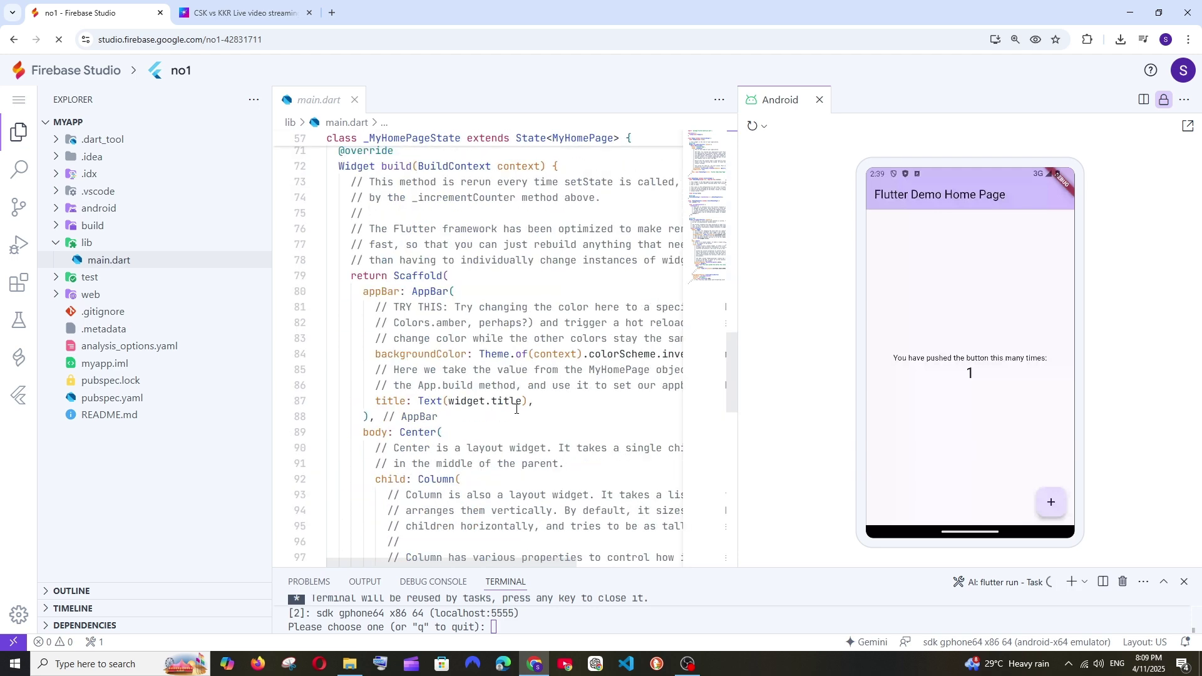
{"action": "scroll", "coordinate": [518, 408], "scroll_direction": "down", "scroll_amount": 5}
{"action": "scroll", "coordinate": [520, 406], "scroll_direction": "down", "scroll_amount": 5}
{"action": "scroll", "coordinate": [519, 406], "scroll_direction": "up", "scroll_amount": 2}
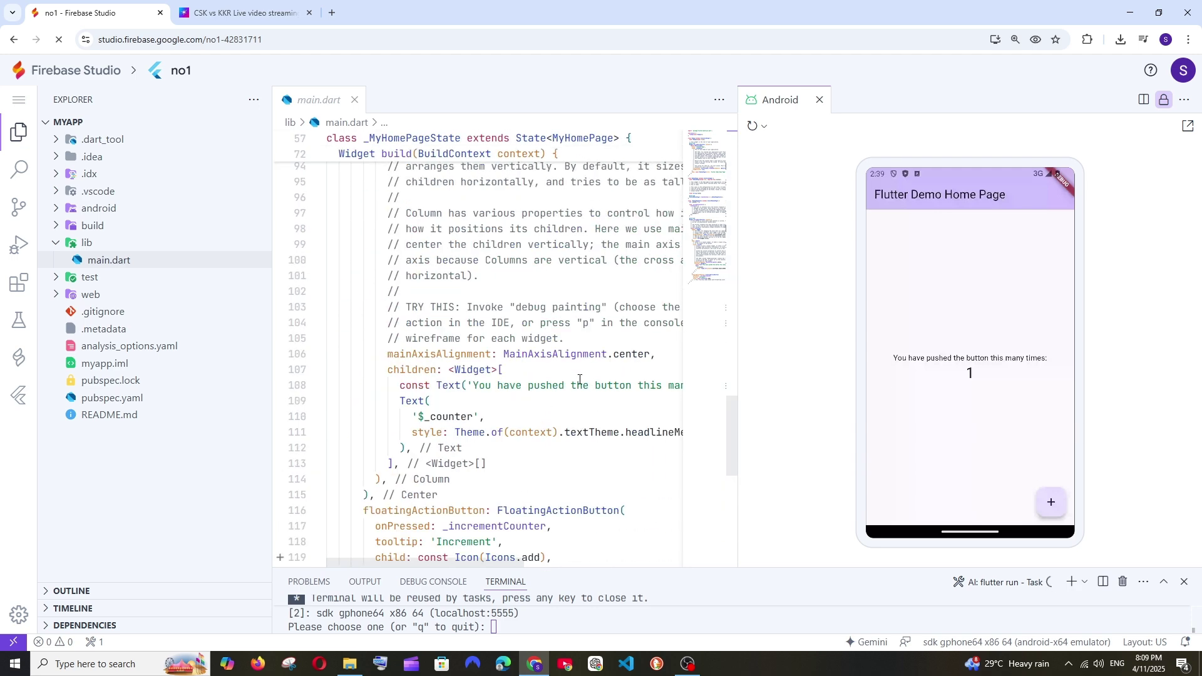
{"action": "left_click", "coordinate": [564, 387]}
{"action": "key", "text": "BackSpace"}
{"action": "key", "text": "BackSpace"}
{"action": "key", "text": "BackSpace"}
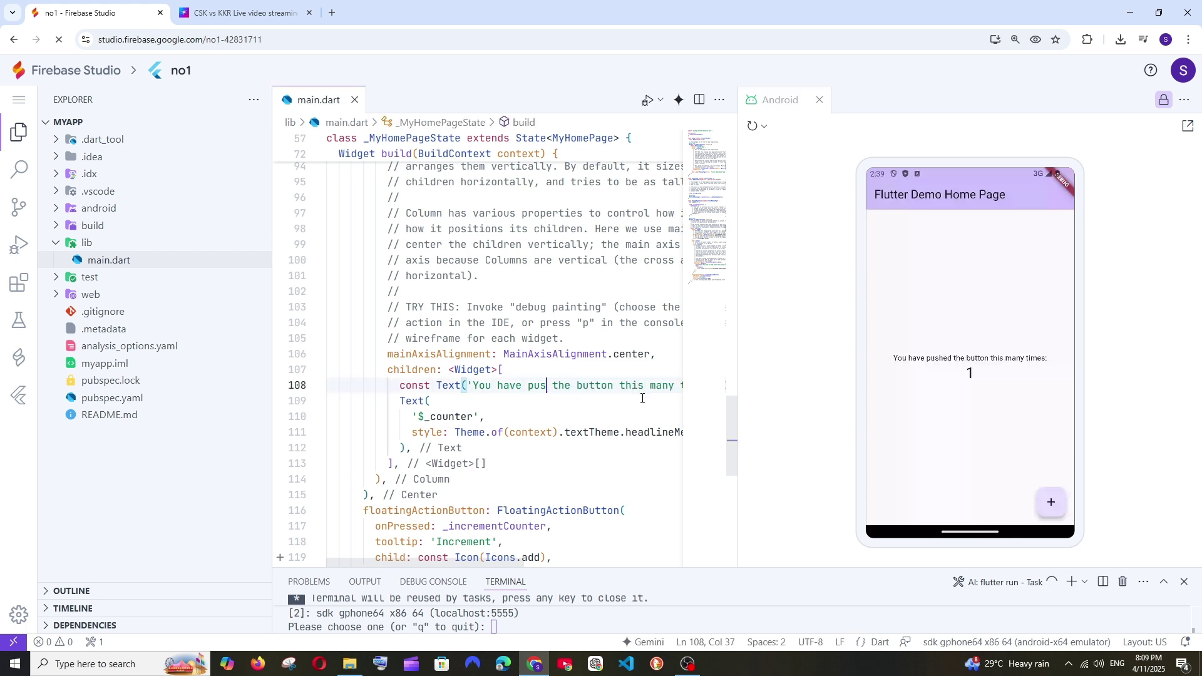
{"action": "key", "text": "BackSpace"}
{"action": "key", "text": "BackSpace"}
{"action": "key", "text": "BackSpace"}
{"action": "key", "text": "BackSpace"}
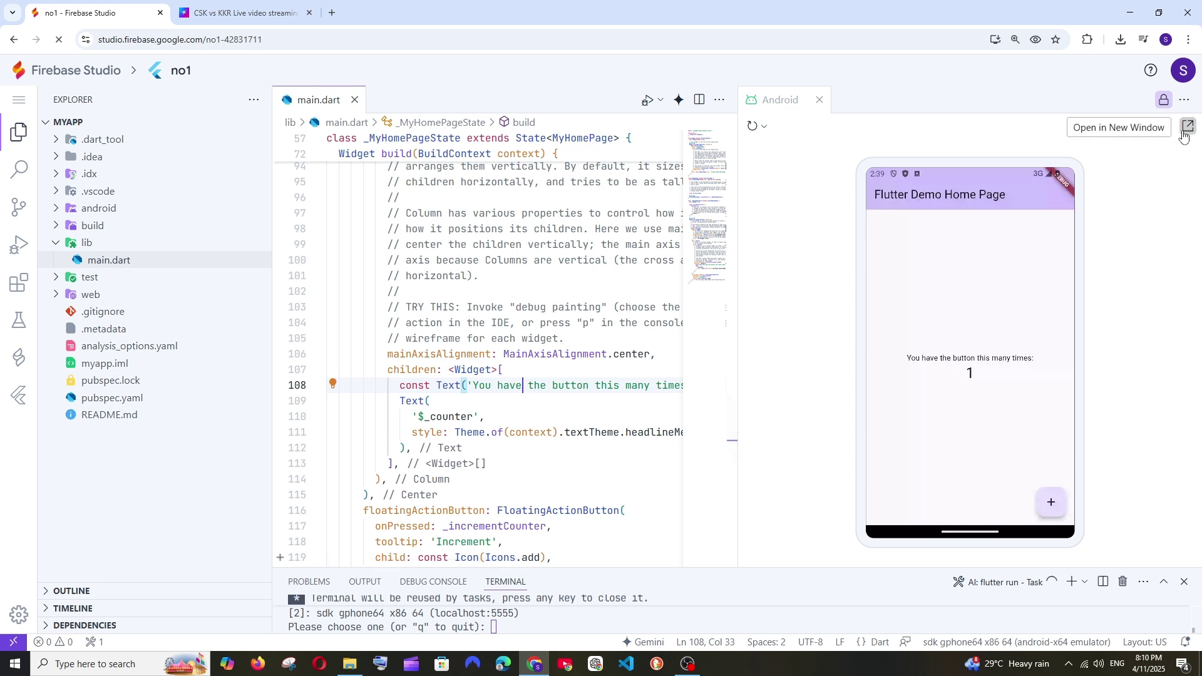
Step: Check the run options, then start Chat with Gemini from the code actions menu
{"action": "left_click", "coordinate": [659, 99]}
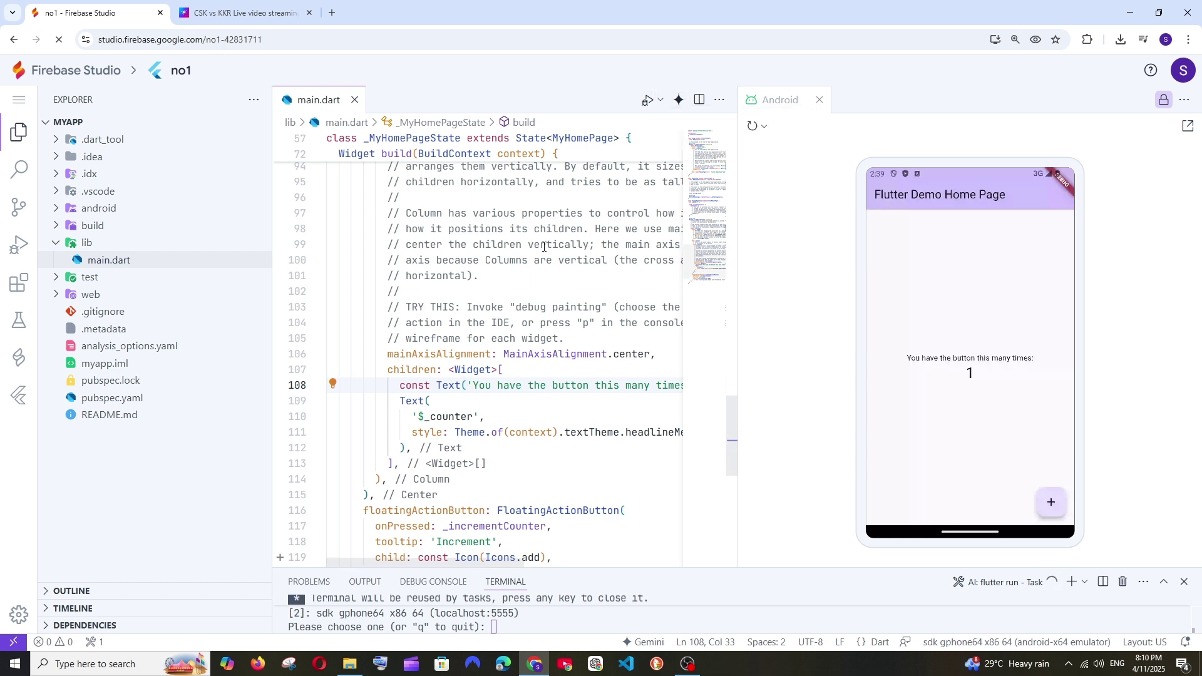
{"action": "left_click", "coordinate": [677, 102]}
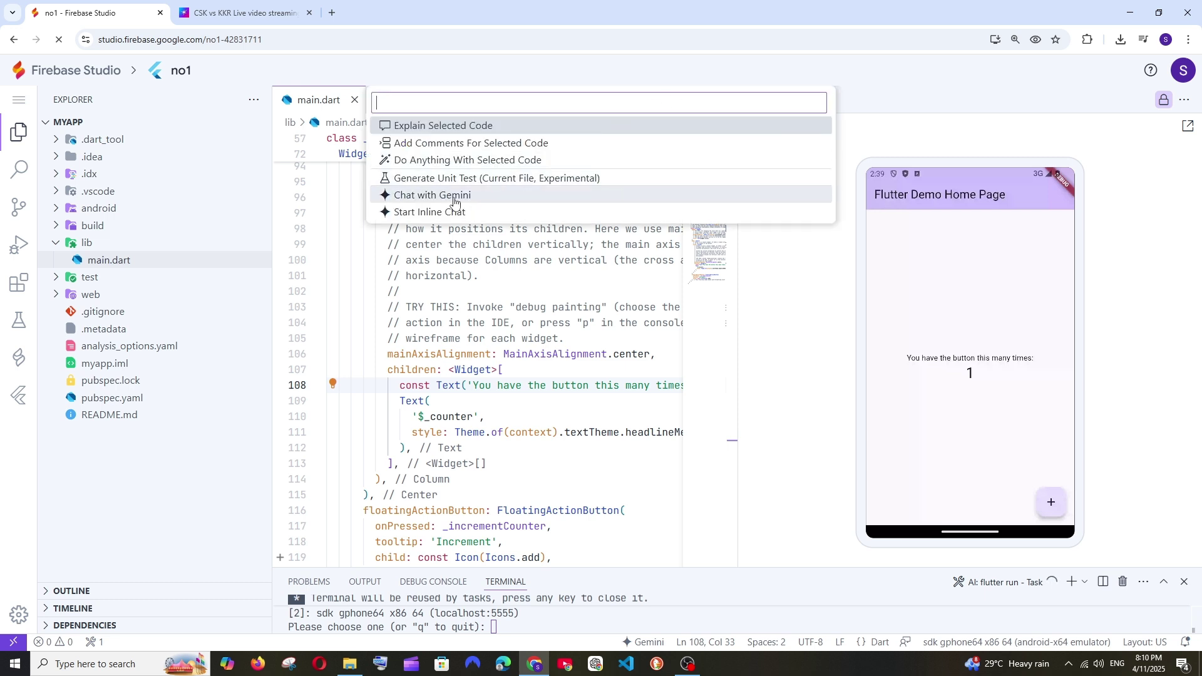
{"action": "left_click", "coordinate": [455, 196]}
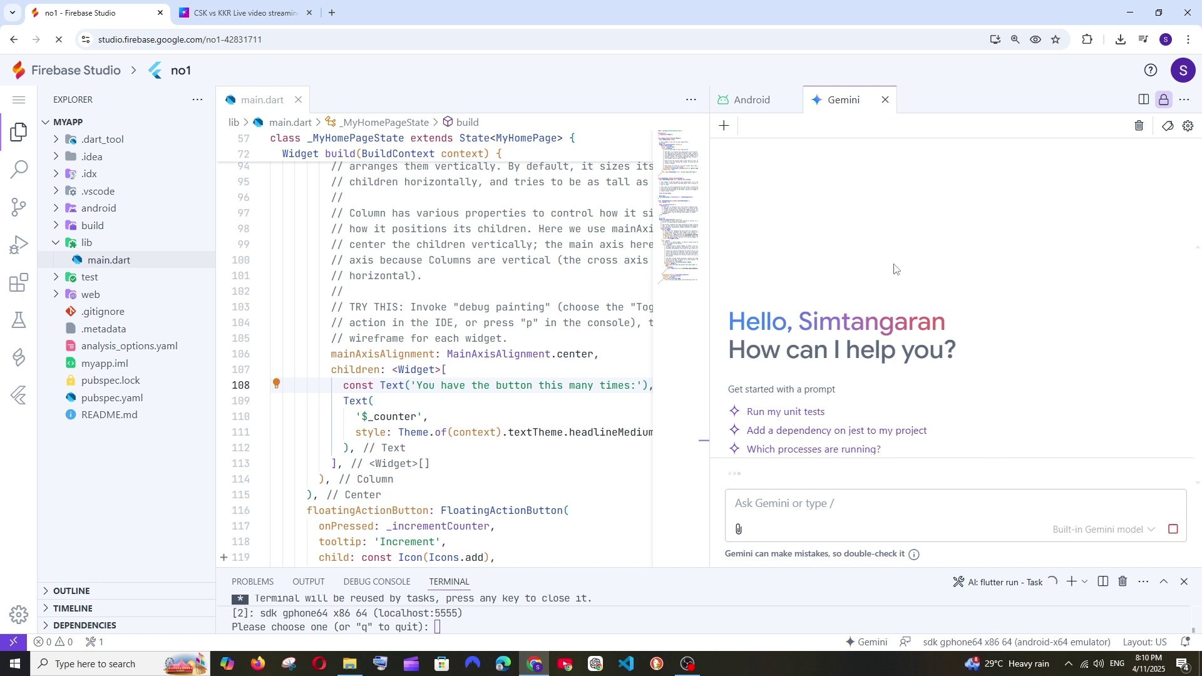
Step: Return to the Android emulator, peek at the lib folder and main menu without changing anything
{"action": "left_click", "coordinate": [759, 103]}
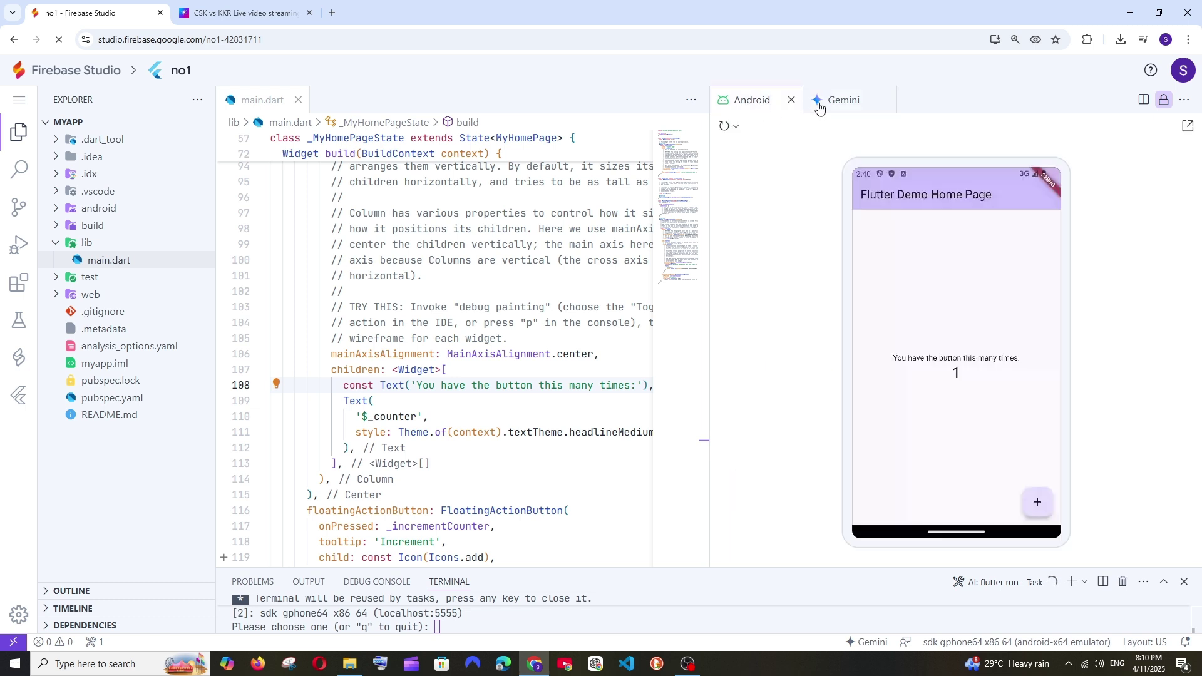
{"action": "left_click", "coordinate": [121, 243]}
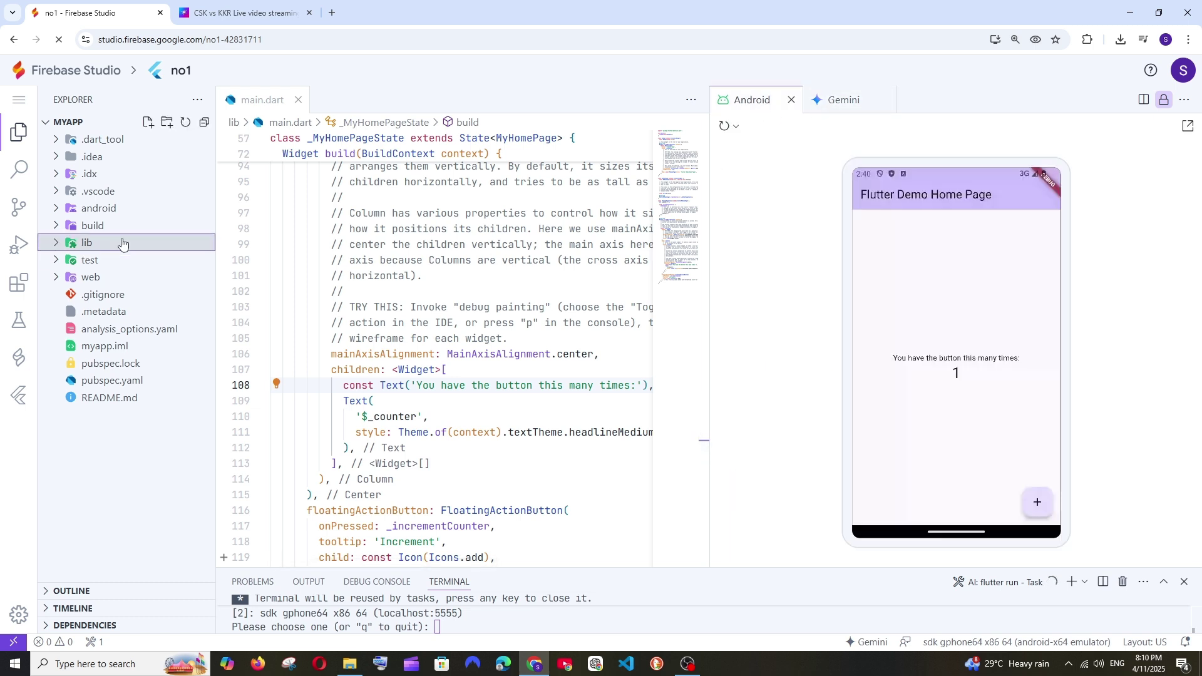
{"action": "left_click", "coordinate": [148, 122]}
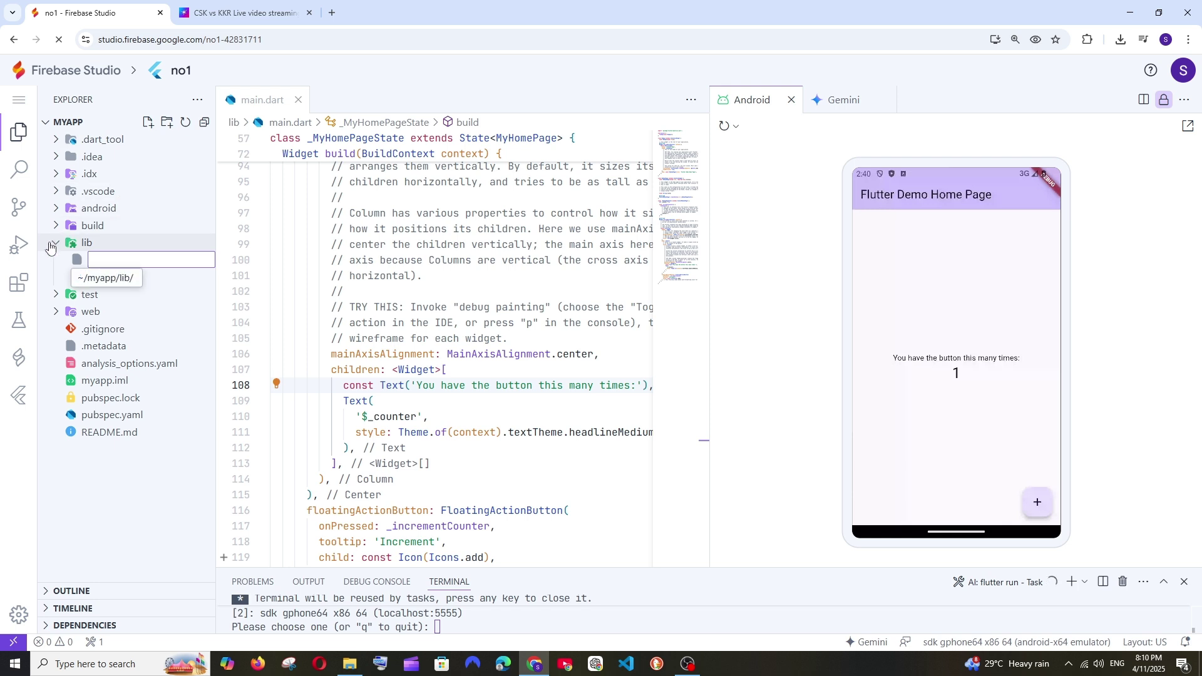
{"action": "left_click", "coordinate": [106, 246]}
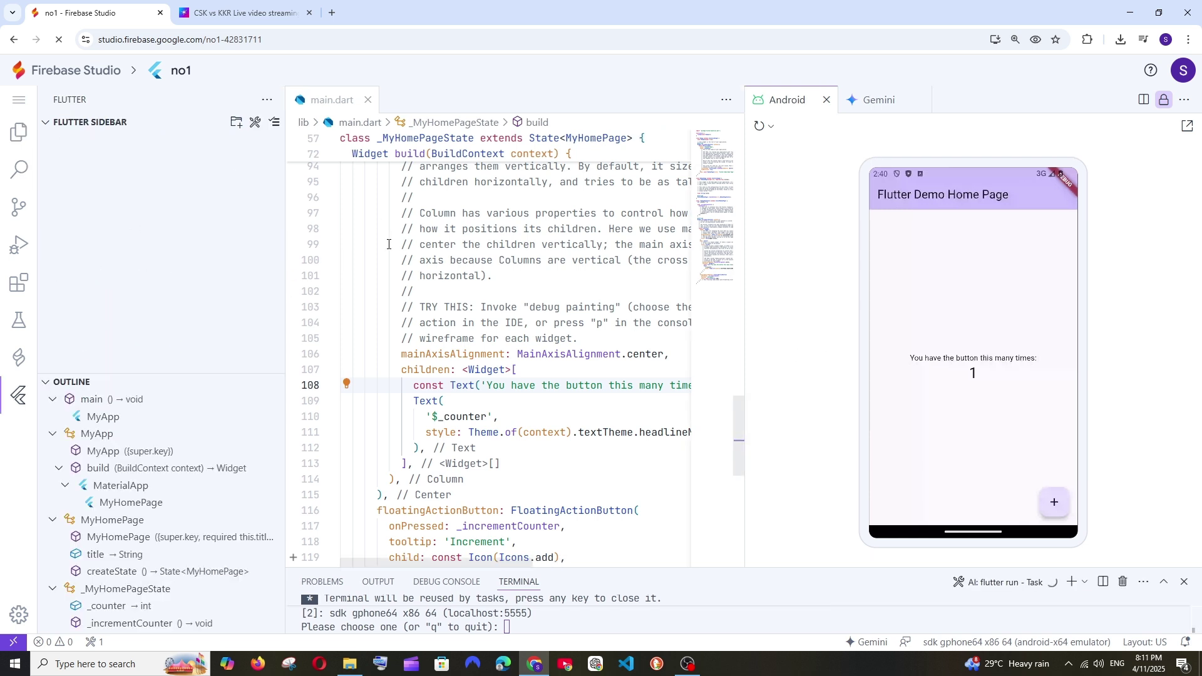
{"action": "left_click", "coordinate": [18, 98]}
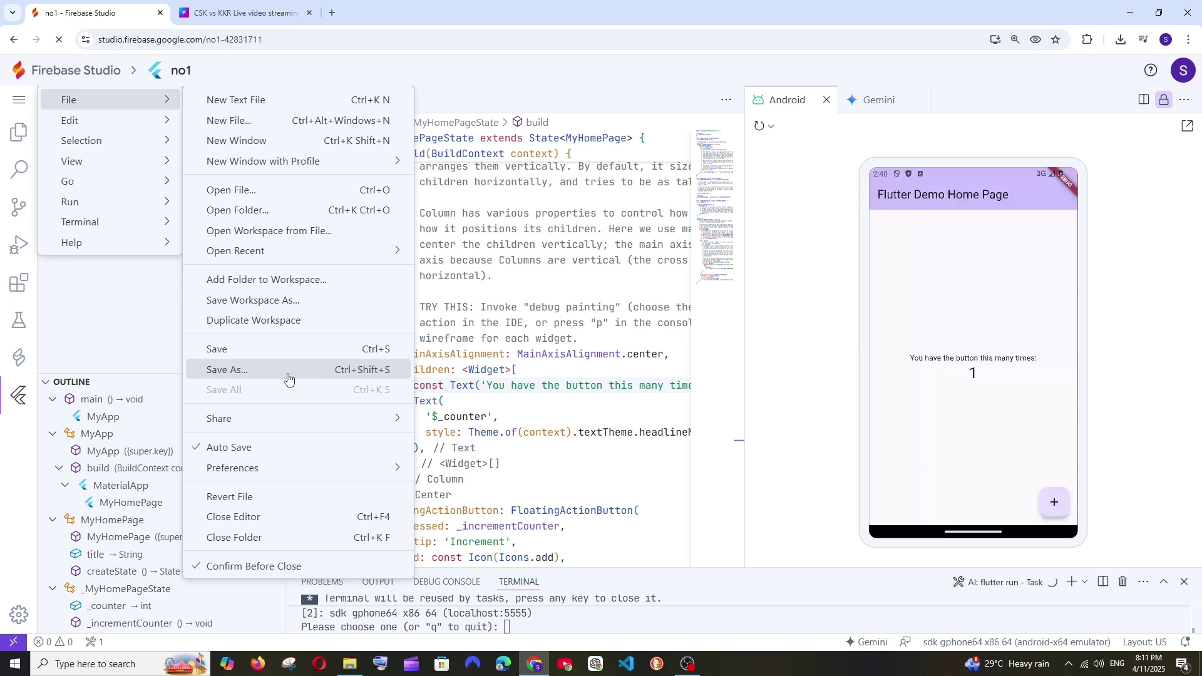
{"action": "left_click", "coordinate": [478, 392]}
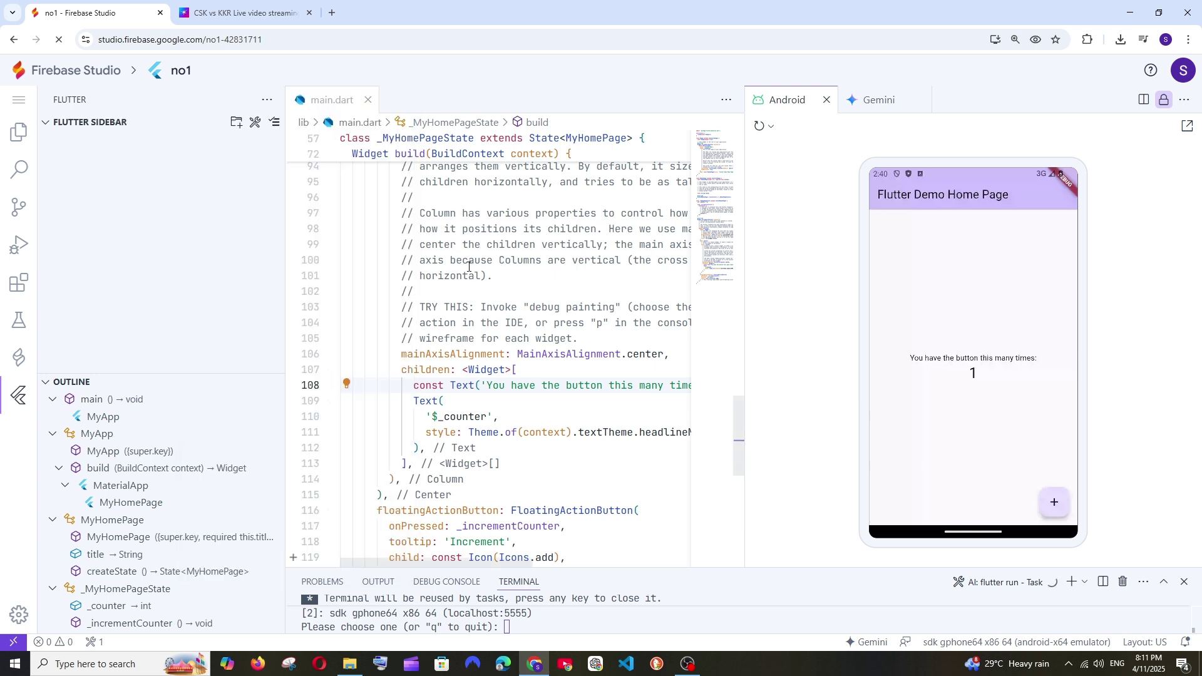
Step: Check the Run and Debug and Source Control panels for the no1 project
{"action": "left_click", "coordinate": [18, 247]}
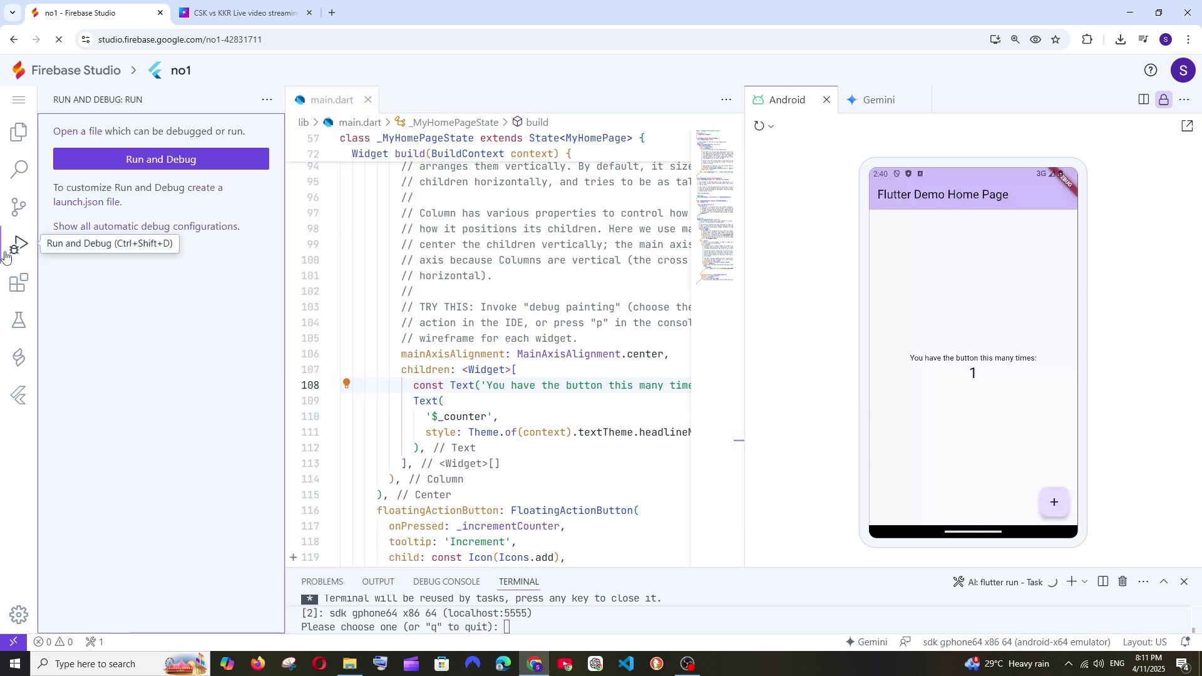
{"action": "left_click", "coordinate": [17, 211]}
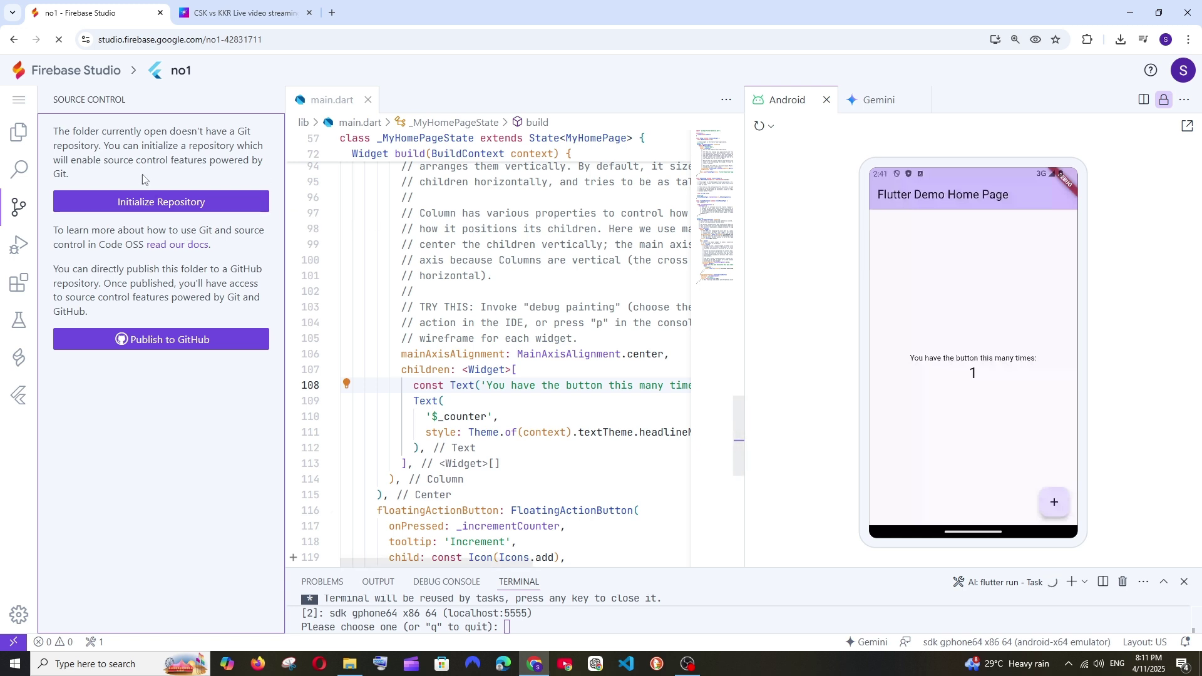
Step: Show the project file tree and narrow it to widen the main.dart editor
{"action": "left_click", "coordinate": [17, 132]}
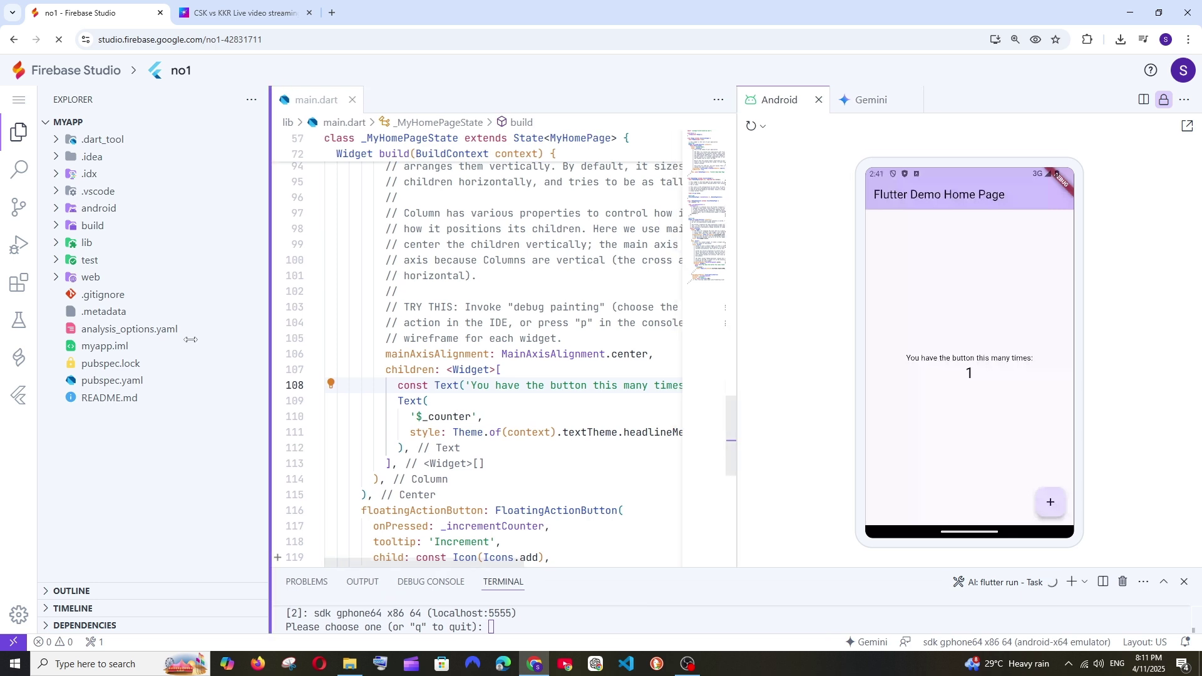
{"action": "left_click_drag", "start_coordinate": [289, 342], "coordinate": [173, 340]}
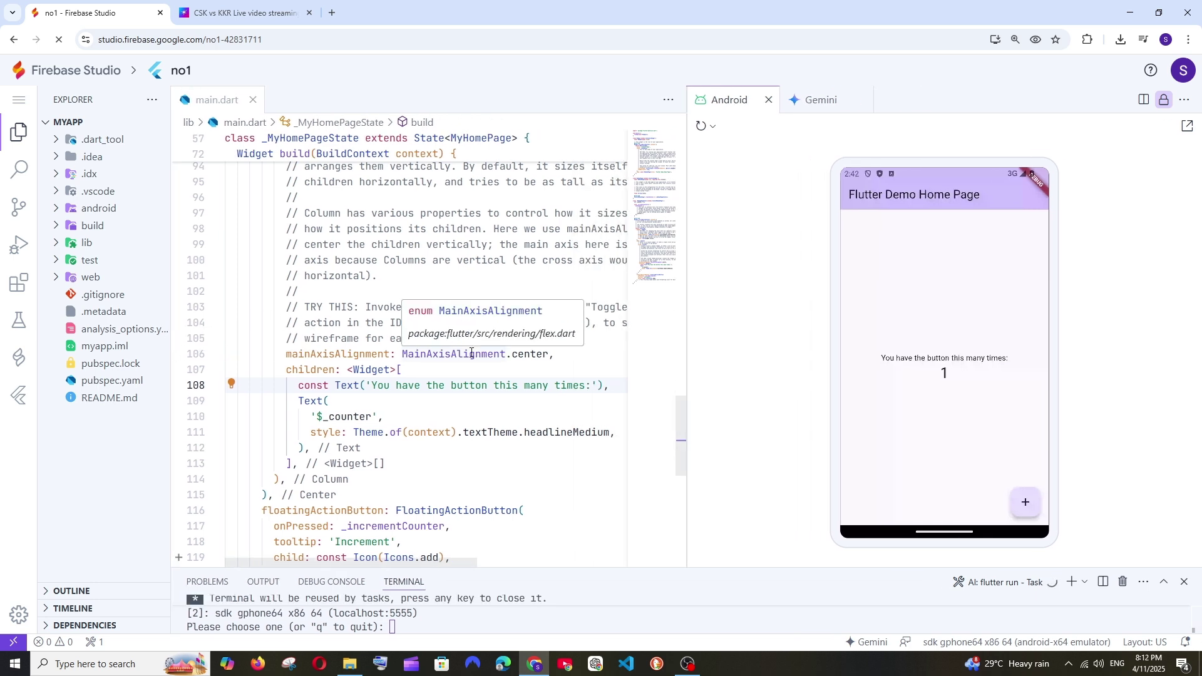
{"action": "scroll", "coordinate": [357, 392], "scroll_direction": "down", "scroll_amount": 2}
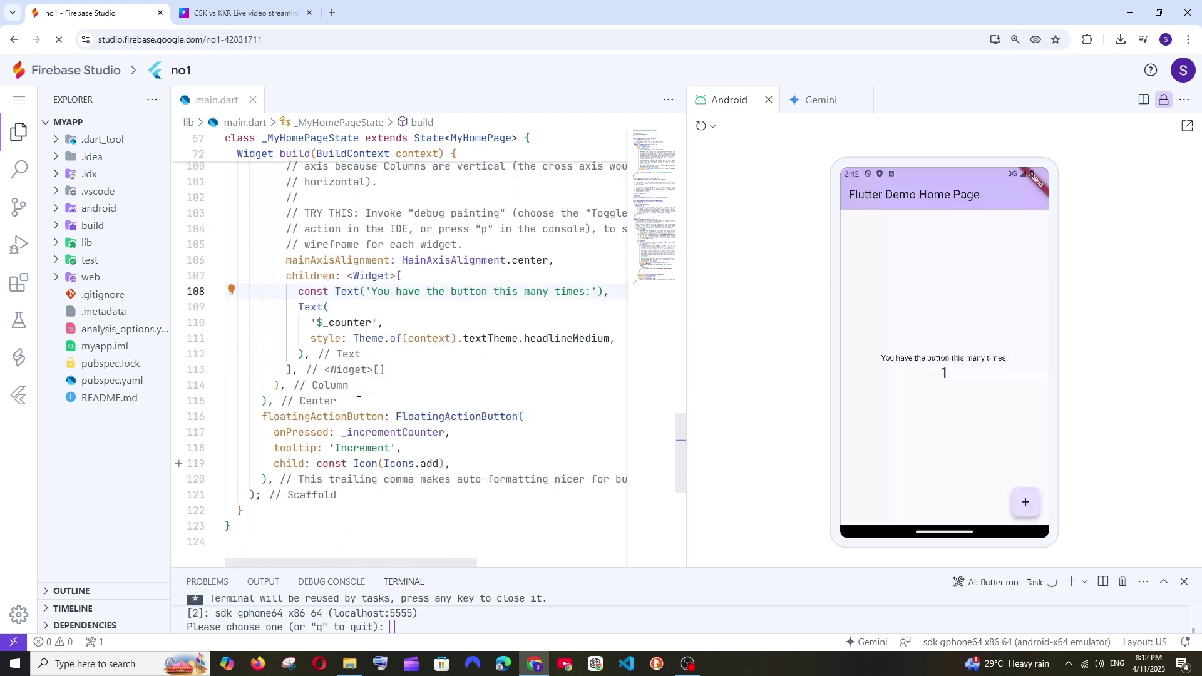
{"action": "scroll", "coordinate": [358, 392], "scroll_direction": "up", "scroll_amount": 4}
{"action": "scroll", "coordinate": [358, 392], "scroll_direction": "up", "scroll_amount": 5}
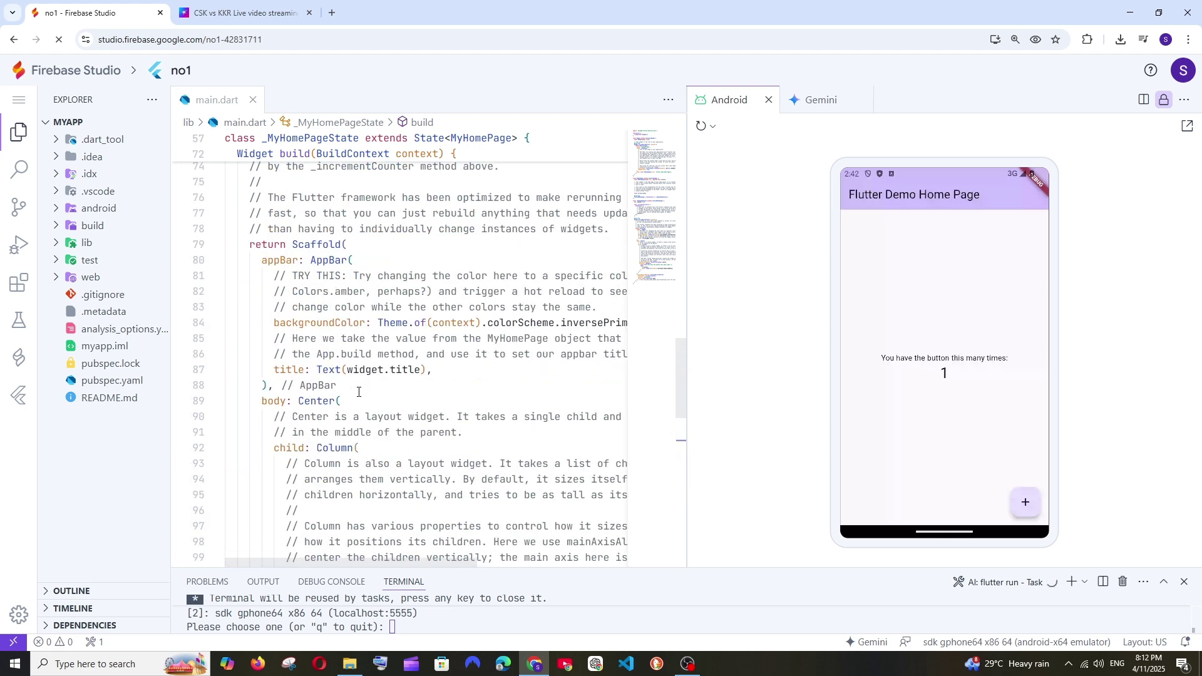
{"action": "scroll", "coordinate": [359, 392], "scroll_direction": "up", "scroll_amount": 3}
{"action": "scroll", "coordinate": [357, 392], "scroll_direction": "up", "scroll_amount": 3}
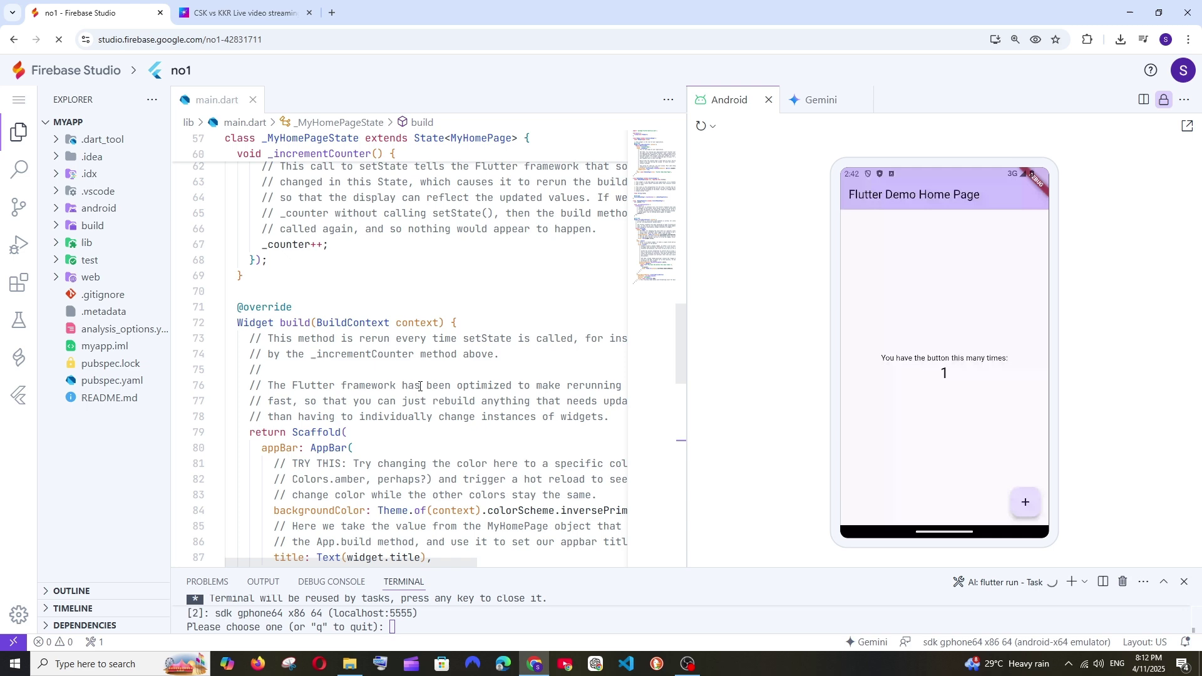
{"action": "scroll", "coordinate": [416, 386], "scroll_direction": "up", "scroll_amount": 4}
{"action": "scroll", "coordinate": [418, 394], "scroll_direction": "up", "scroll_amount": 5}
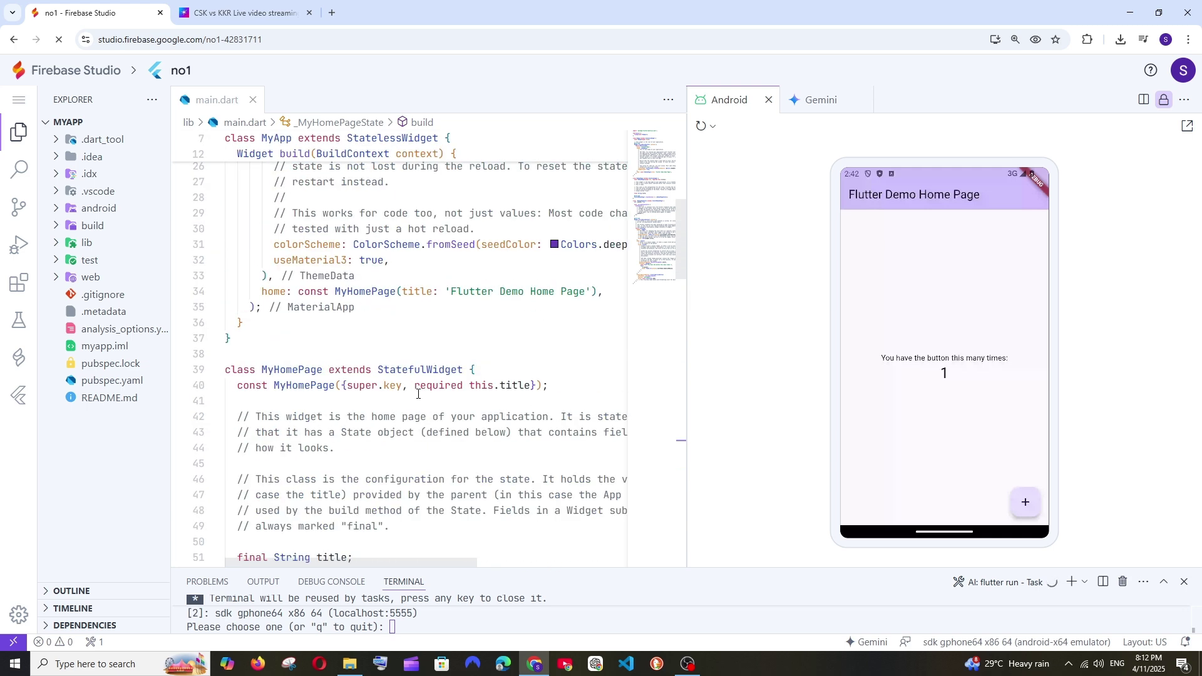